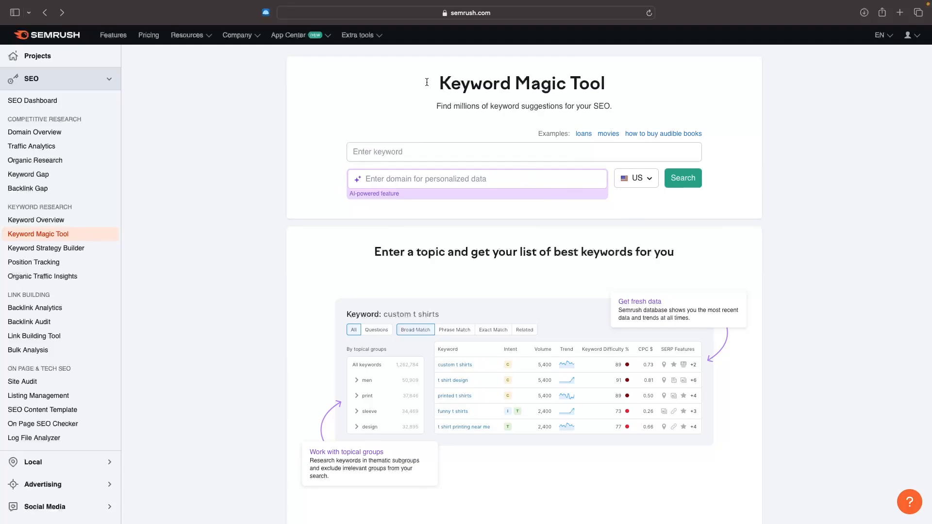
Search the Keyword Magic Tool for the keyword "coffee" in the US database
drag(426, 82, 692, 89)
click(447, 98)
click(372, 153)
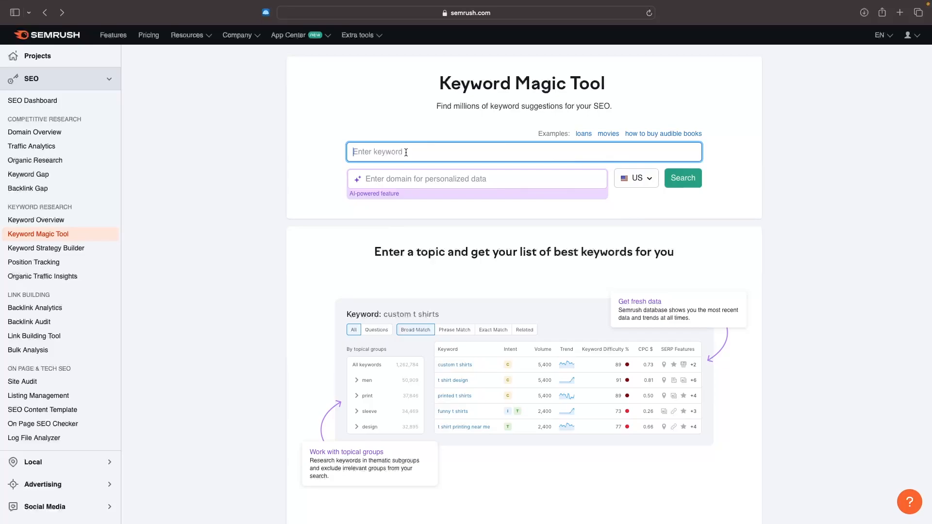
text(coffee)
click(683, 178)
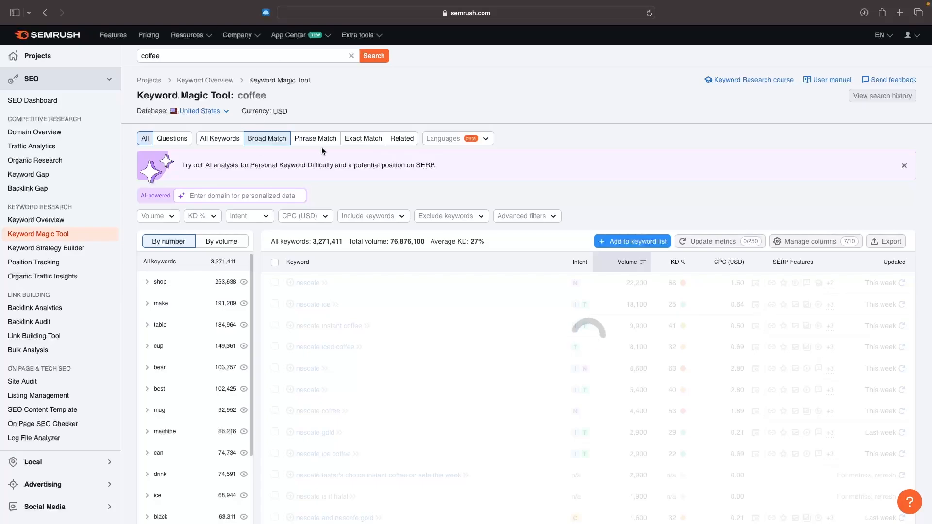
Review the coffee keyword list and check what the letters in the Intent column mean
scroll(438, 146, down, 2)
scroll(438, 144, down, 2)
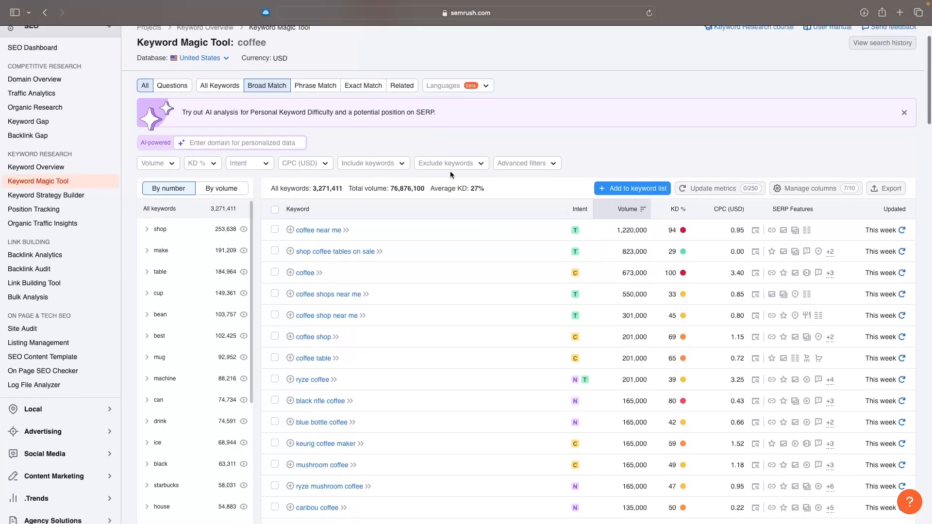
scroll(276, 502, down, 5)
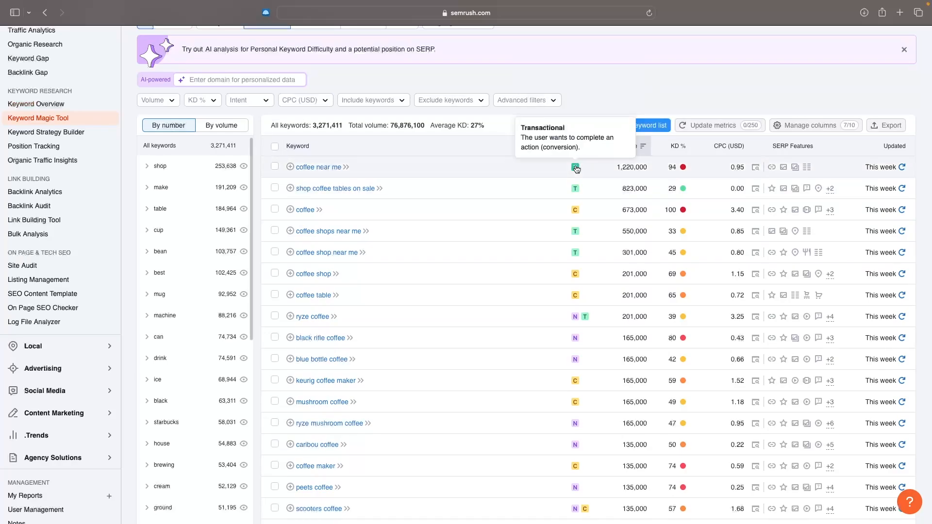
mouse_move(576, 169)
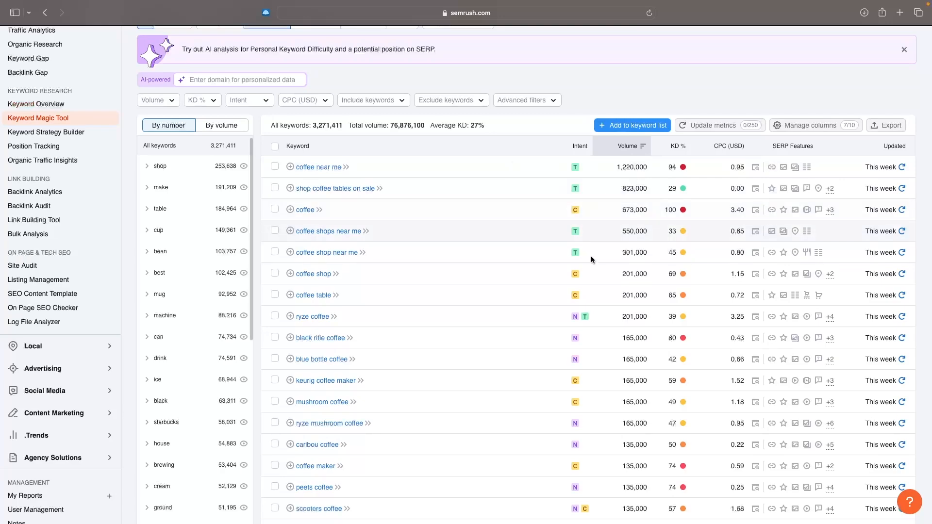
mouse_move(577, 319)
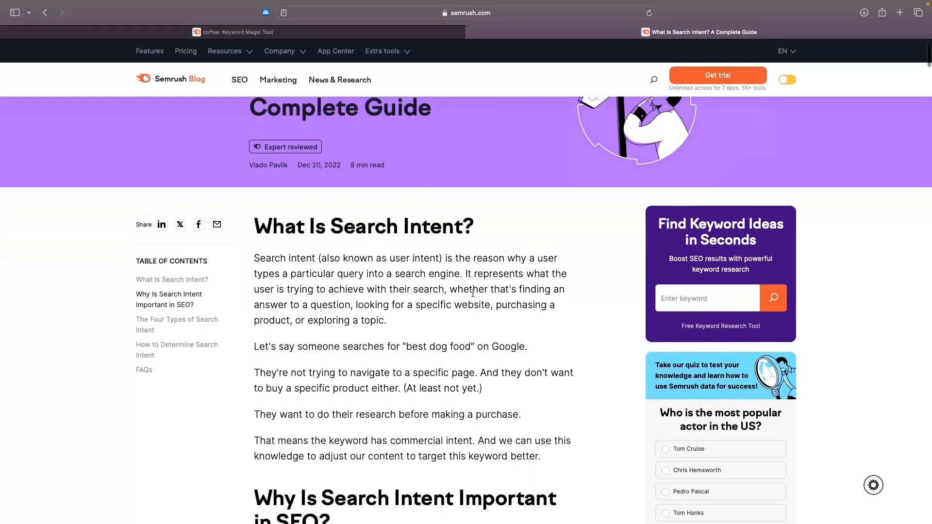
Read the "What Is Search Intent?" article through to the overview of the four types of search intent
scroll(511, 167, down, 2)
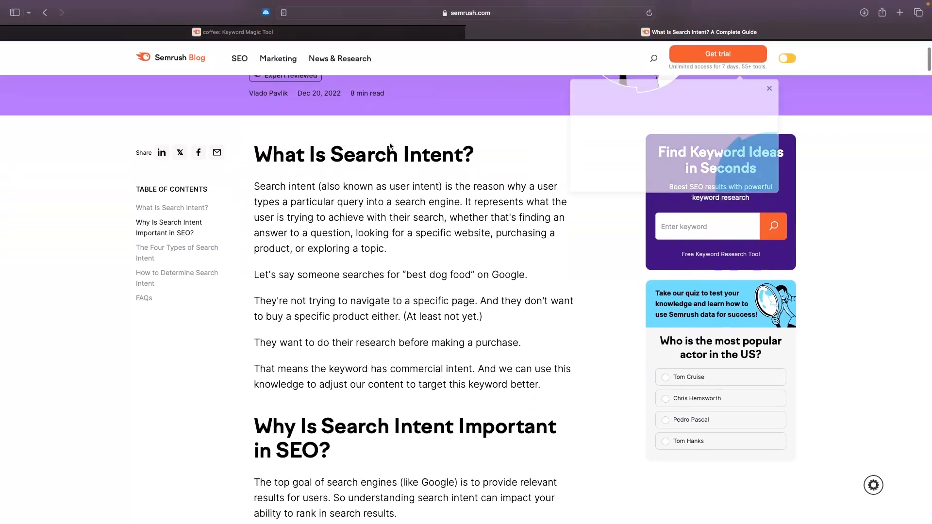
triple_click(512, 167)
click(514, 166)
scroll(514, 166, down, 15)
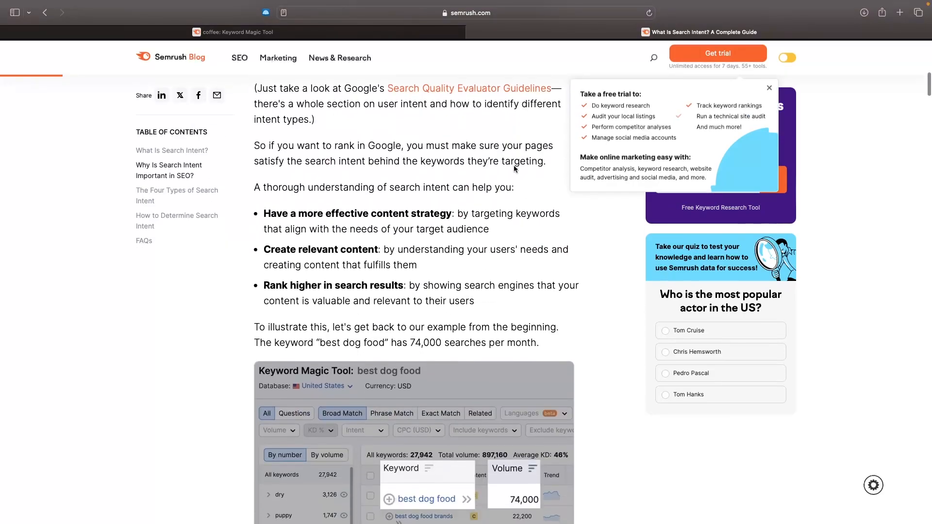
scroll(618, 295, down, 10)
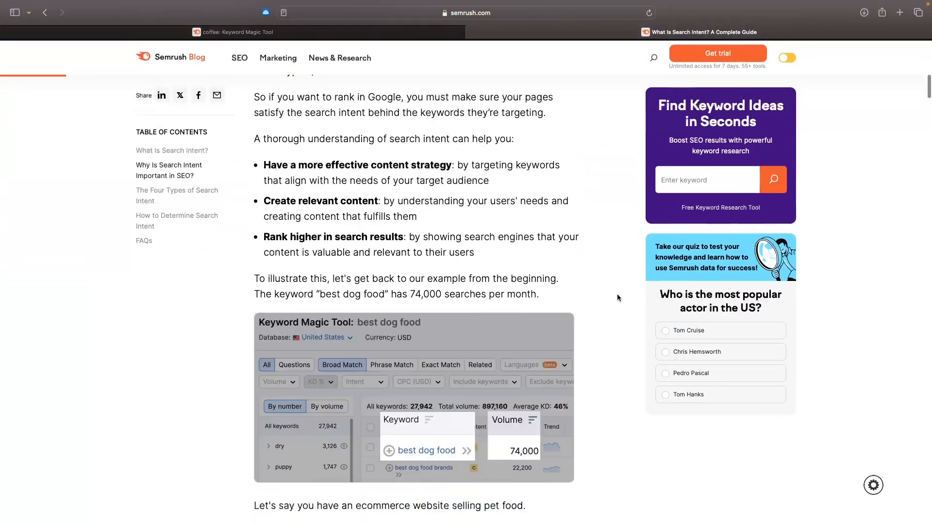
scroll(617, 296, down, 20)
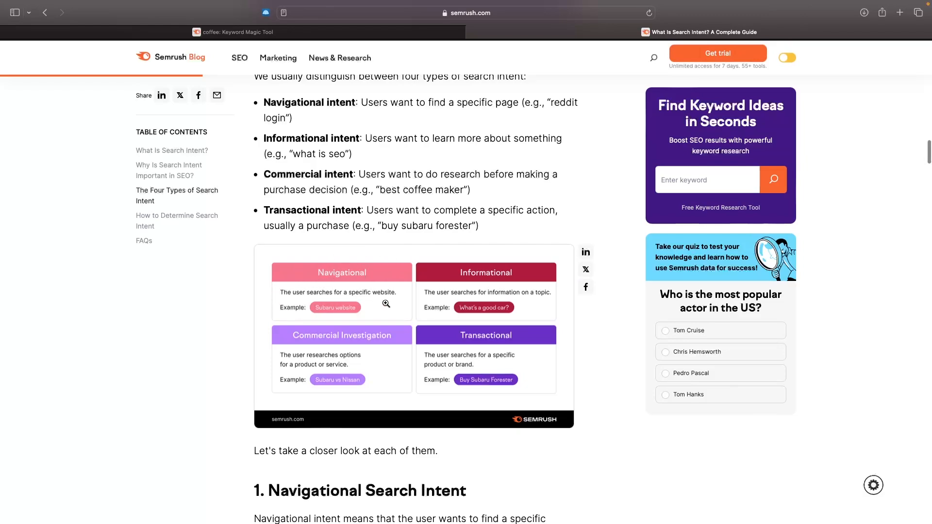
Compare the article's navigational and informational intent definitions with matching keywords in the coffee keyword list
click(418, 32)
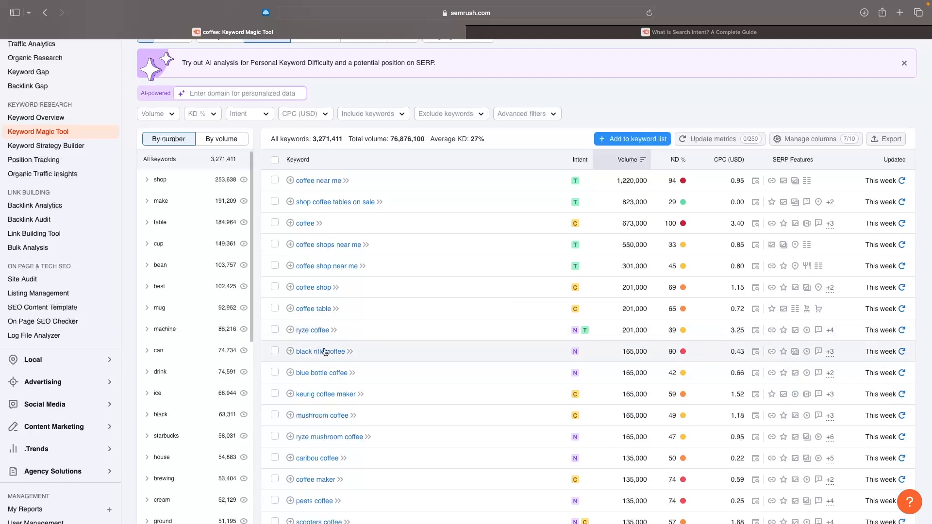
key(ctrl+Tab)
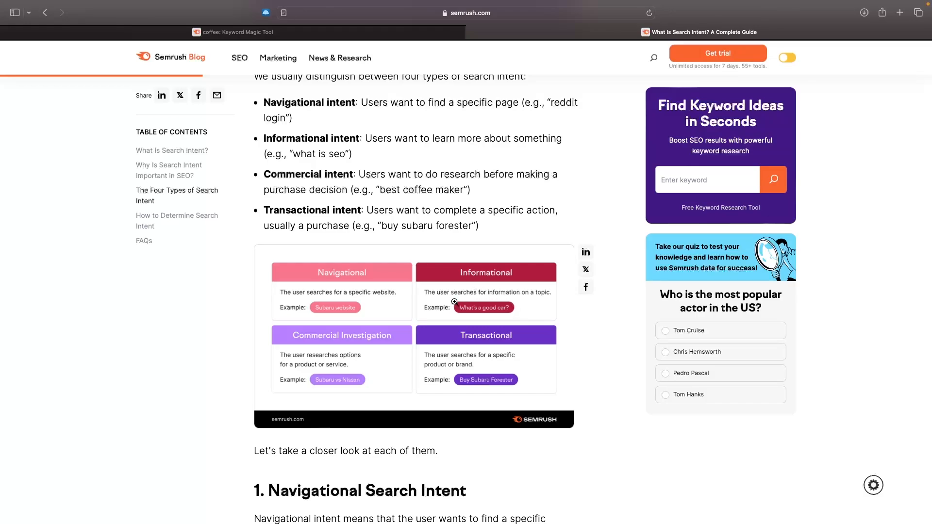
click(437, 32)
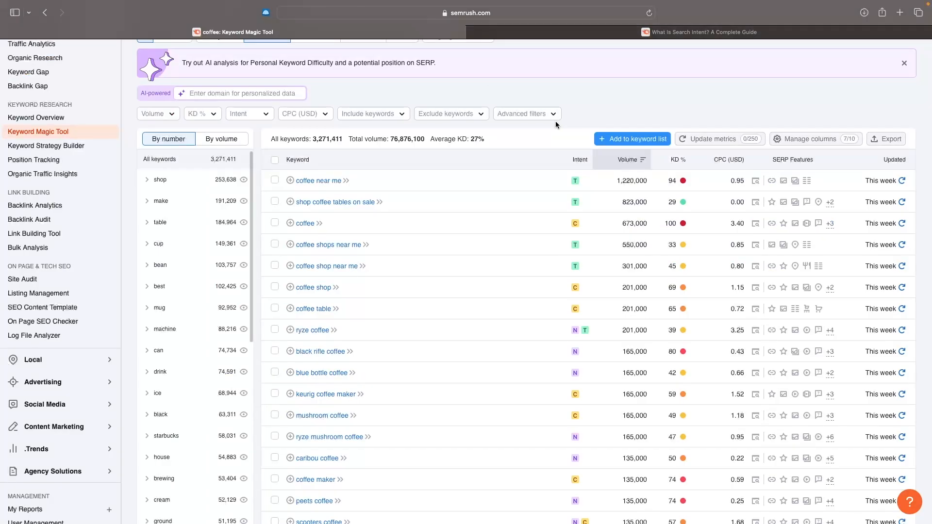
scroll(596, 229, down, 7)
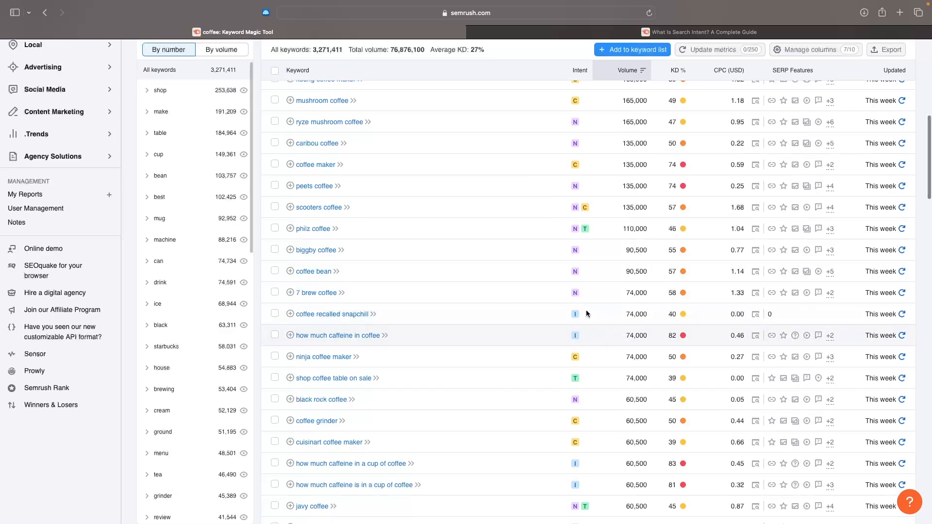
Compare the article's commercial investigation intent with commercial keywords such as "keurig coffee maker" in the coffee list
click(689, 32)
scroll(480, 232, down, 1)
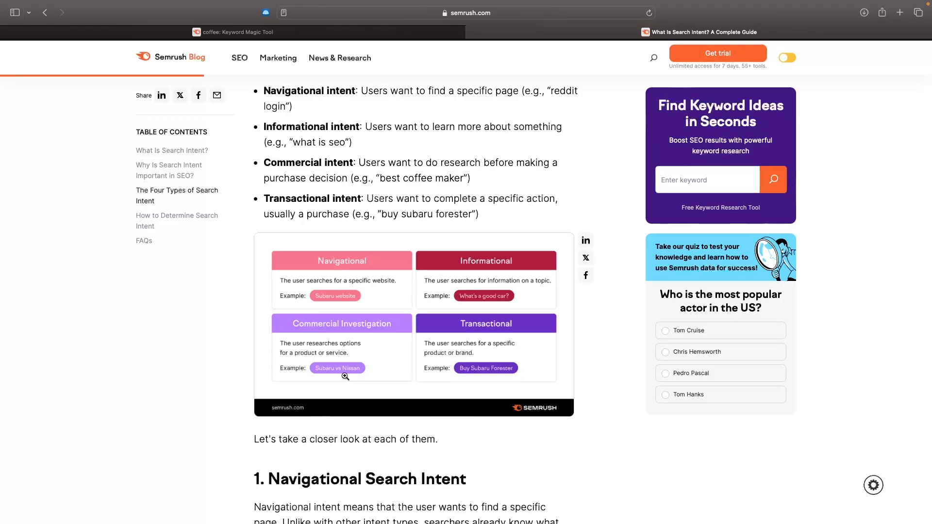
key(ctrl+shift+Tab)
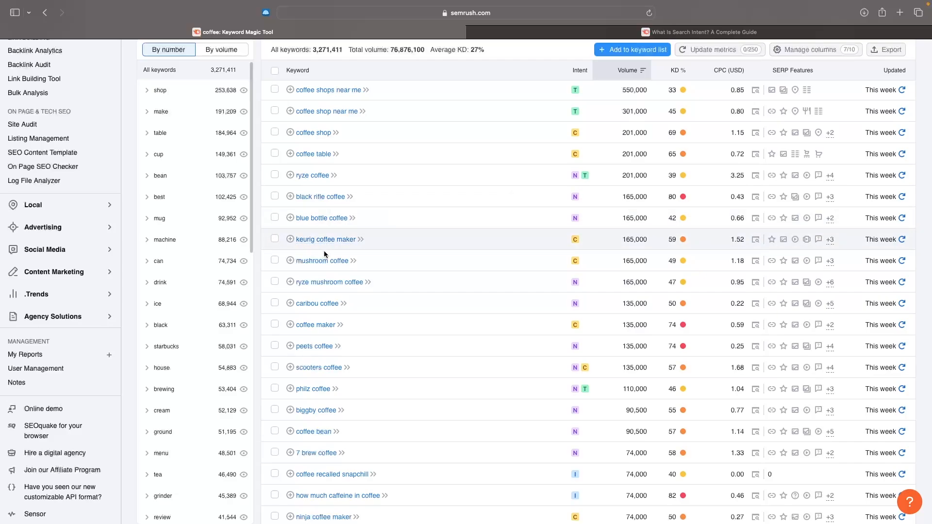
key(ctrl+Tab)
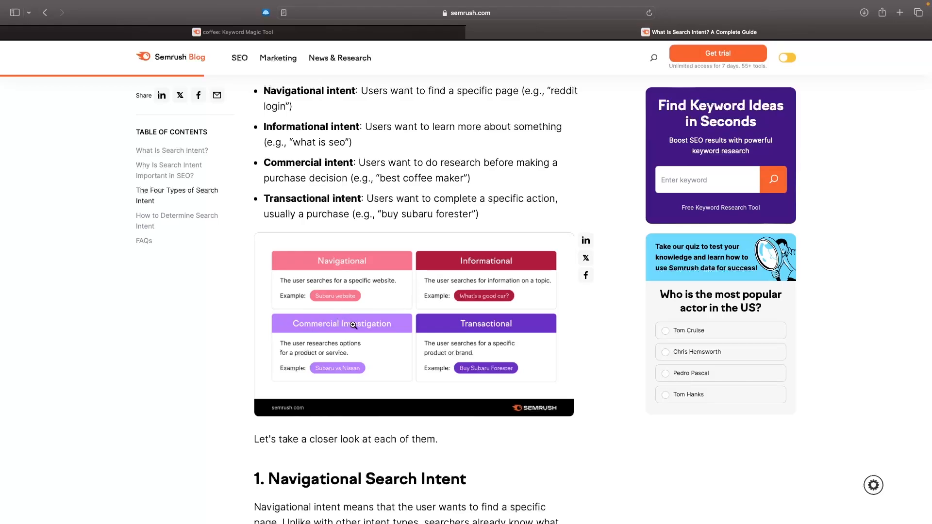
click(368, 32)
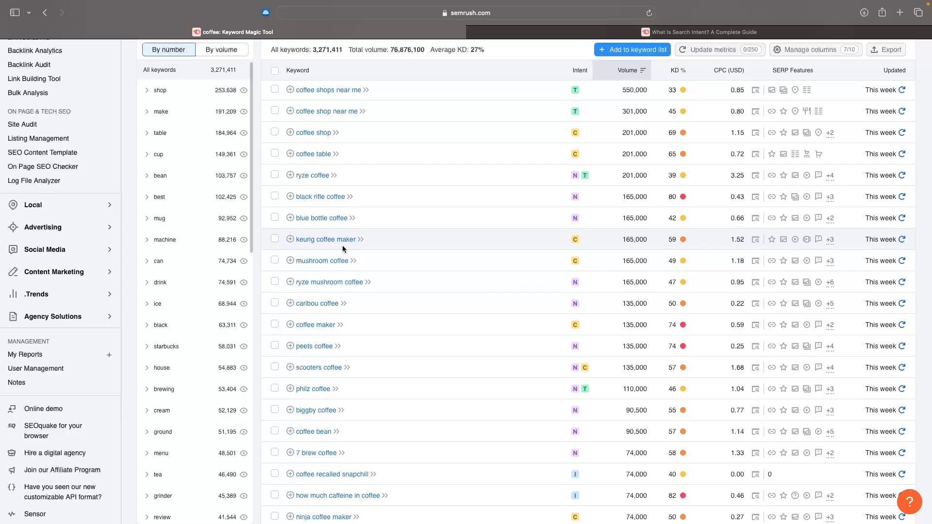
Recheck the article's four-intent overview against the intent labels across the coffee keyword list
click(503, 34)
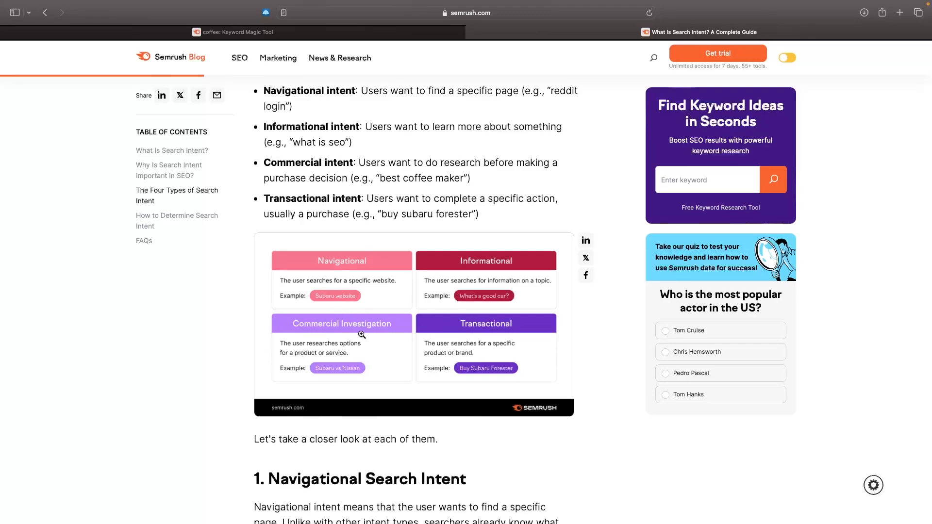
click(444, 32)
scroll(587, 164, up, 1)
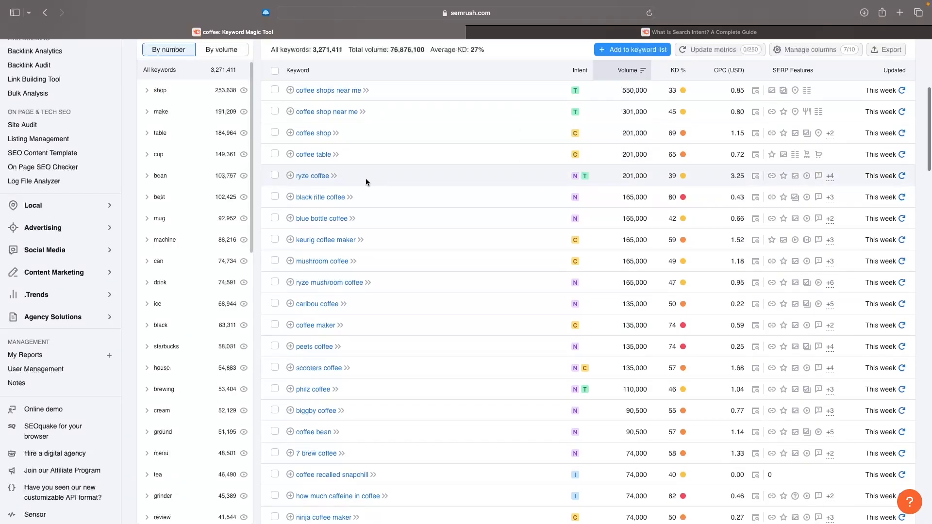
scroll(493, 220, down, 5)
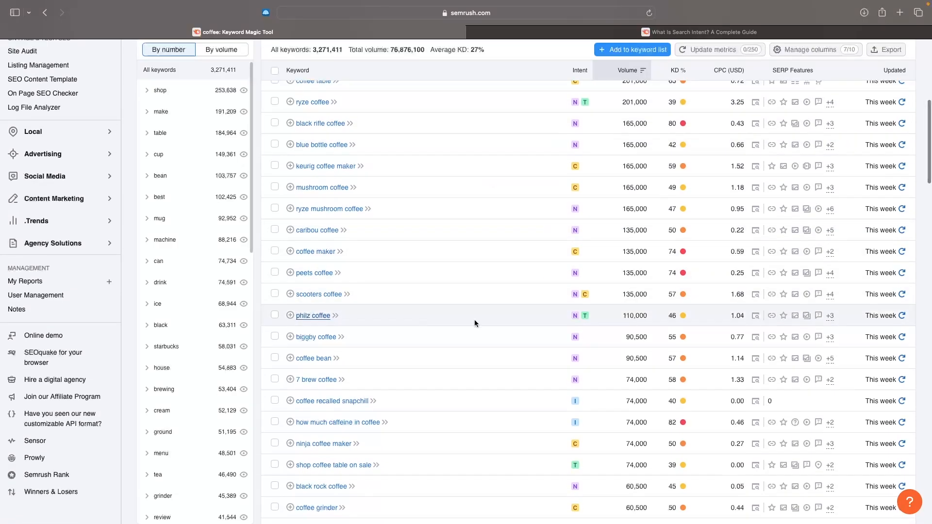
scroll(597, 311, up, 2)
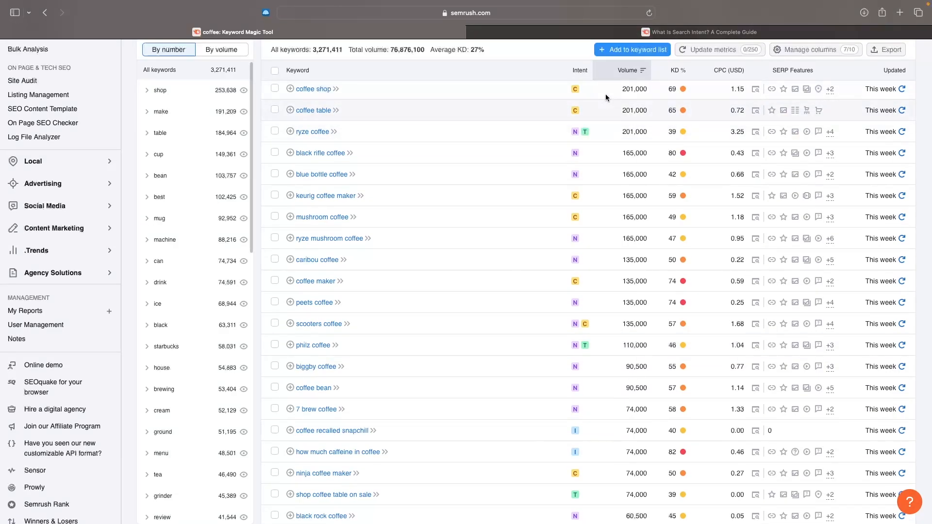
click(604, 27)
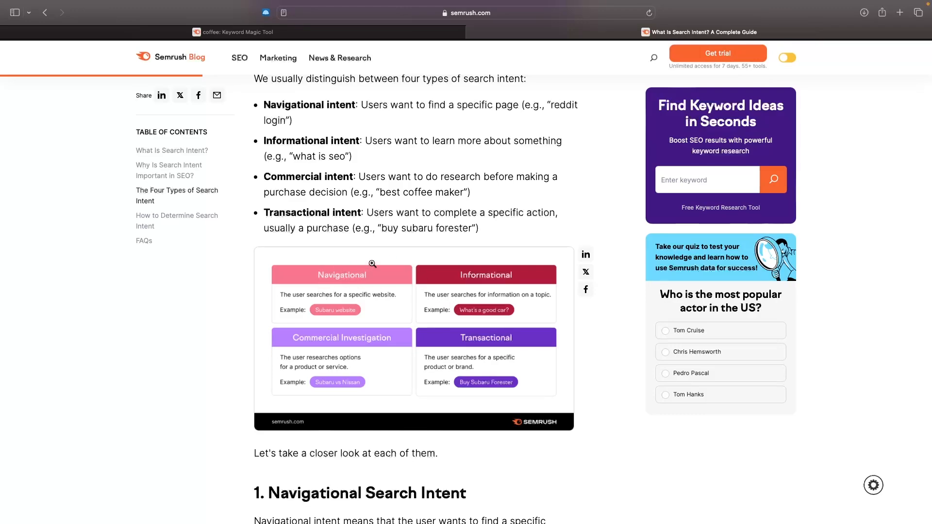
click(374, 33)
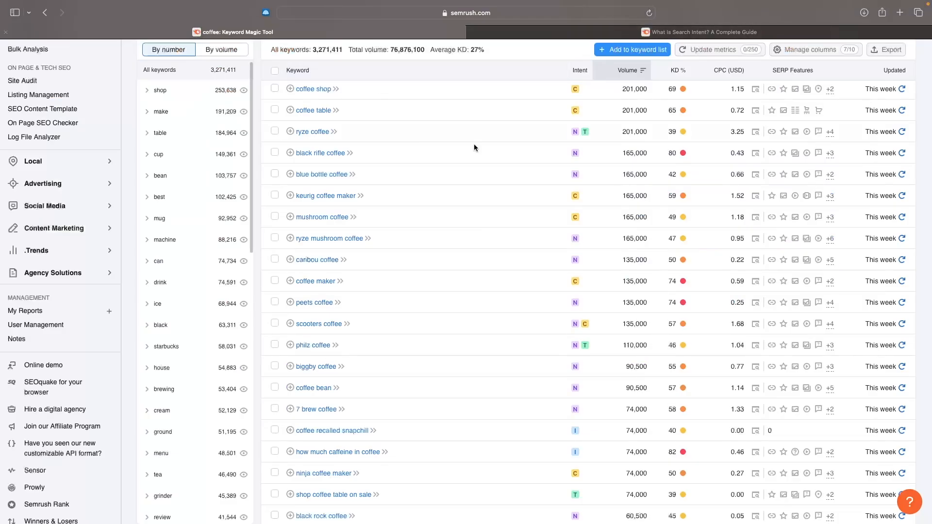
Examine the Volume, CPC (USD) and SERP Features columns for the coffee keywords, including "ryze coffee"
mouse_move(630, 162)
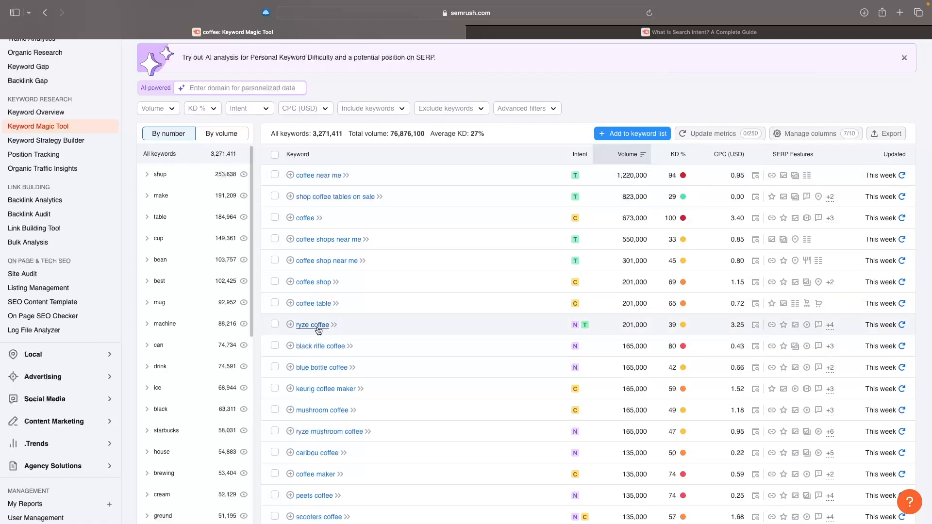
drag(731, 328, 741, 327)
click(723, 329)
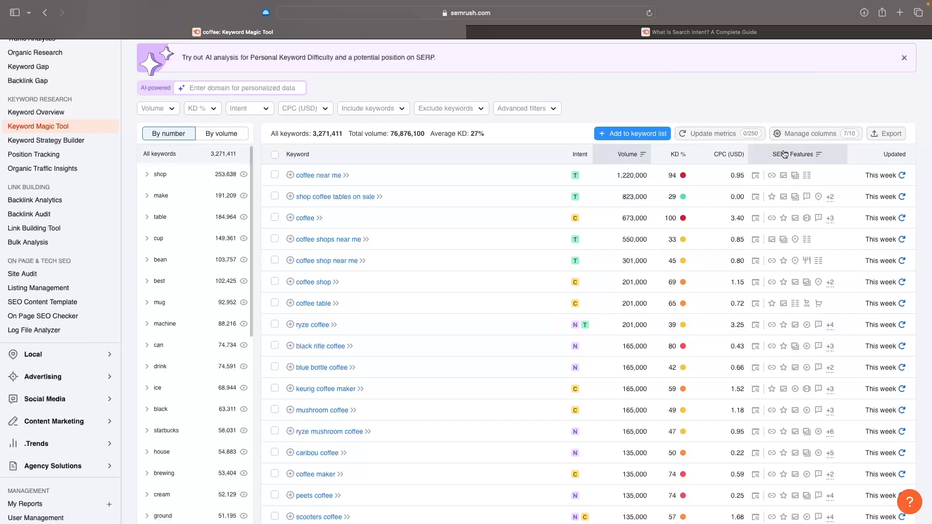
mouse_move(822, 154)
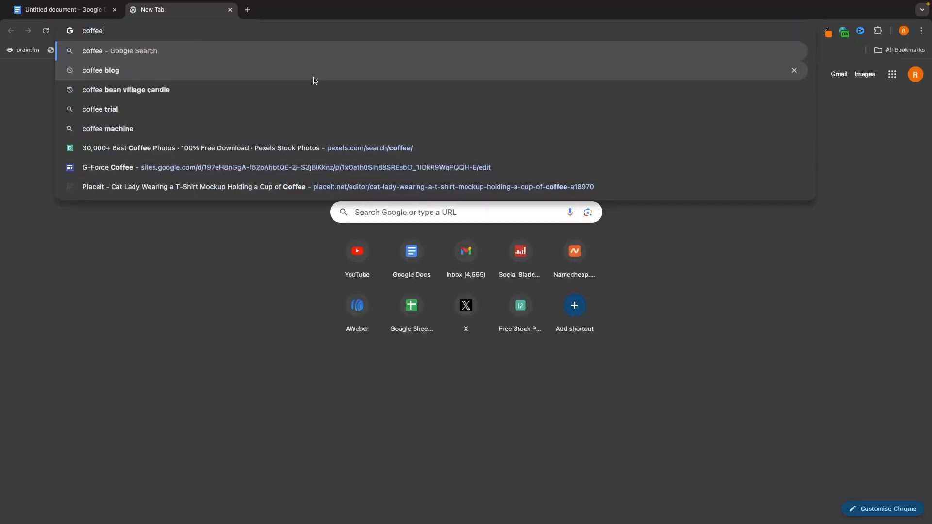
Search Google for "coffee" in Chrome and examine the places, images and People also ask features against Semrush's SERP Features column
key(Return)
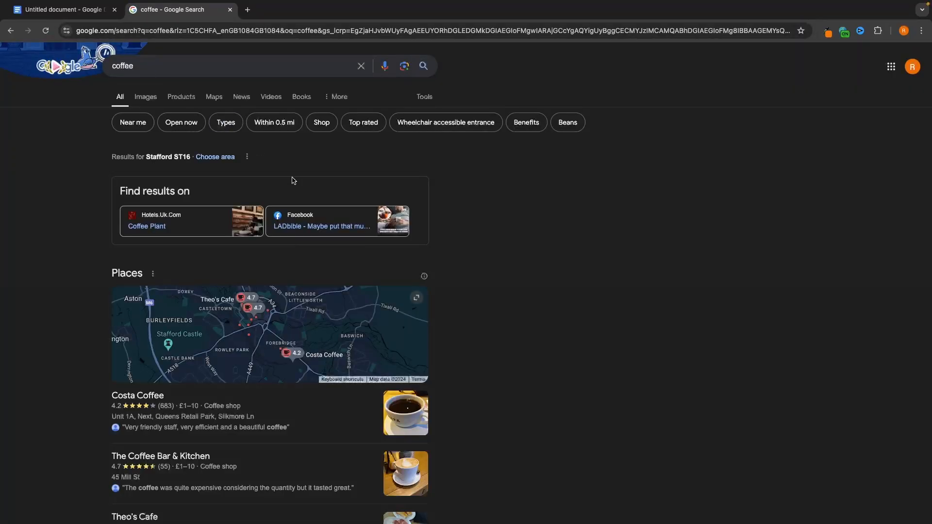
scroll(594, 273, down, 7)
scroll(593, 273, down, 1)
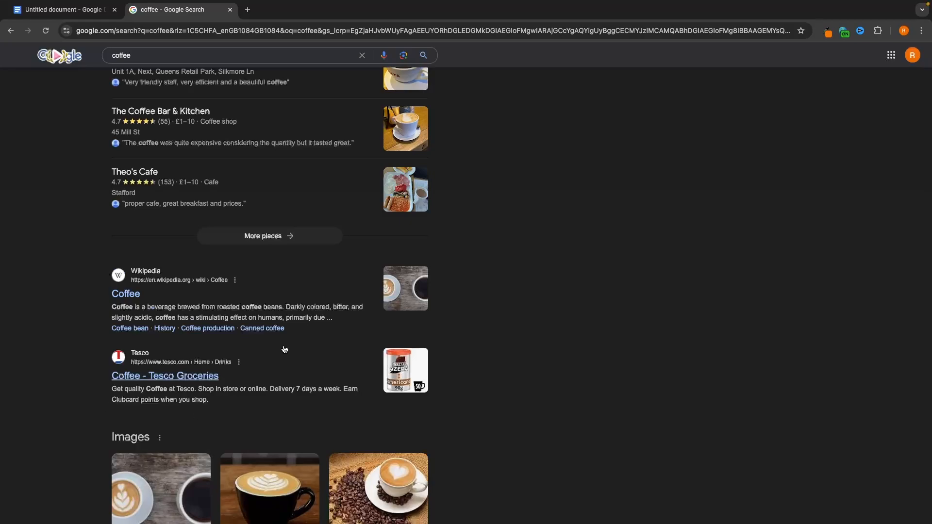
scroll(129, 350, up, 5)
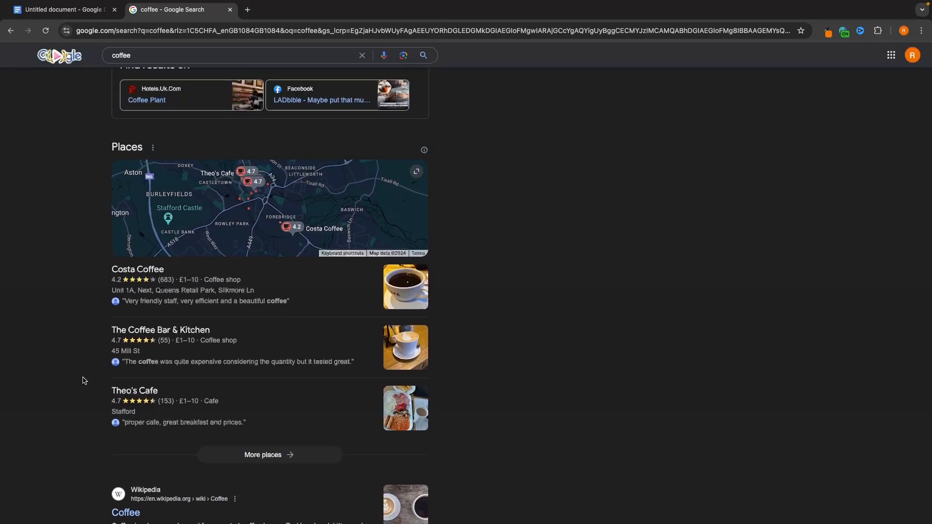
scroll(467, 383, up, 3)
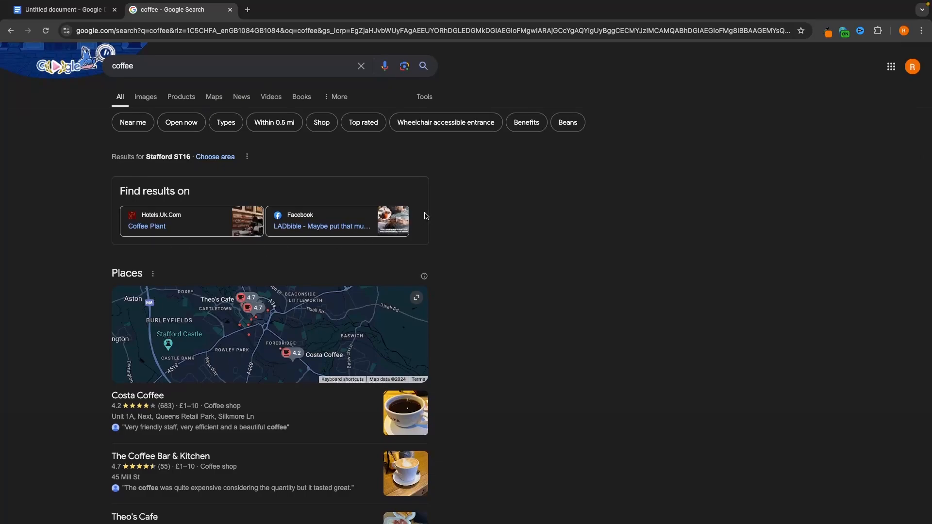
scroll(508, 214, down, 10)
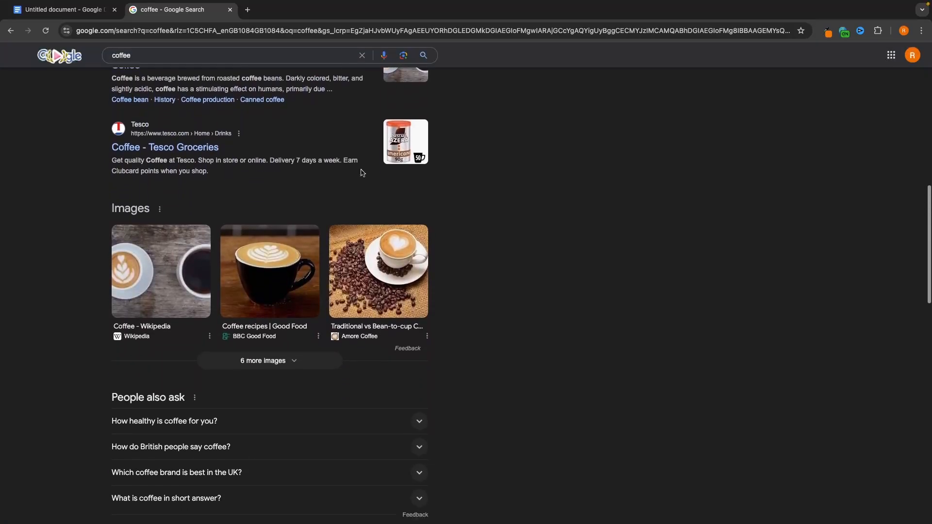
scroll(491, 339, down, 3)
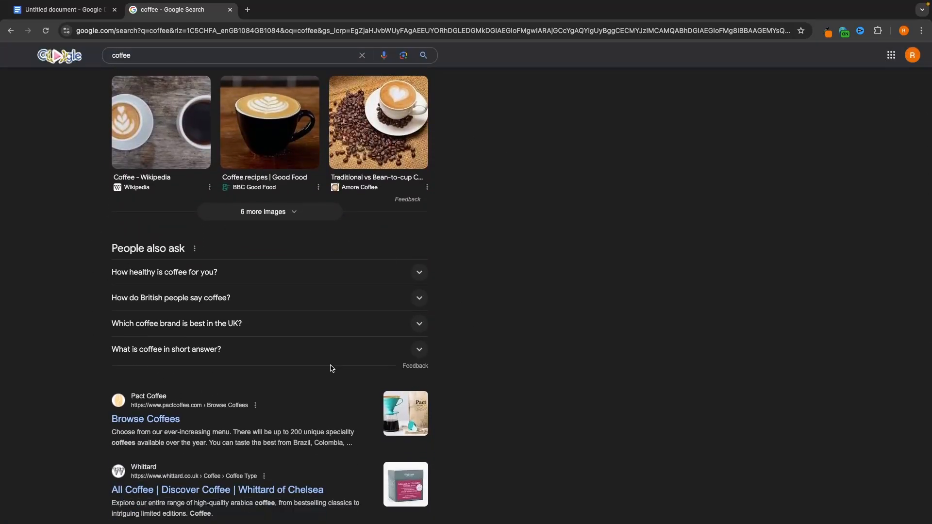
scroll(491, 291, up, 13)
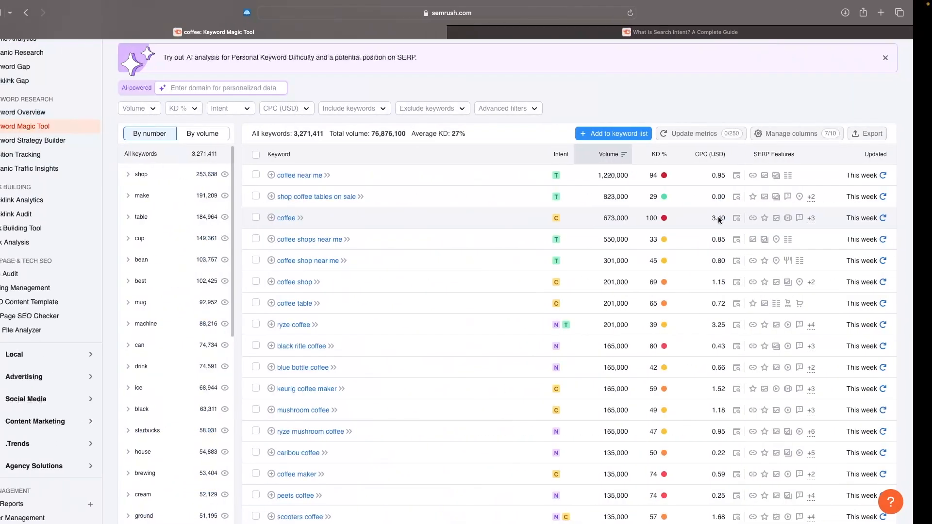
mouse_move(785, 160)
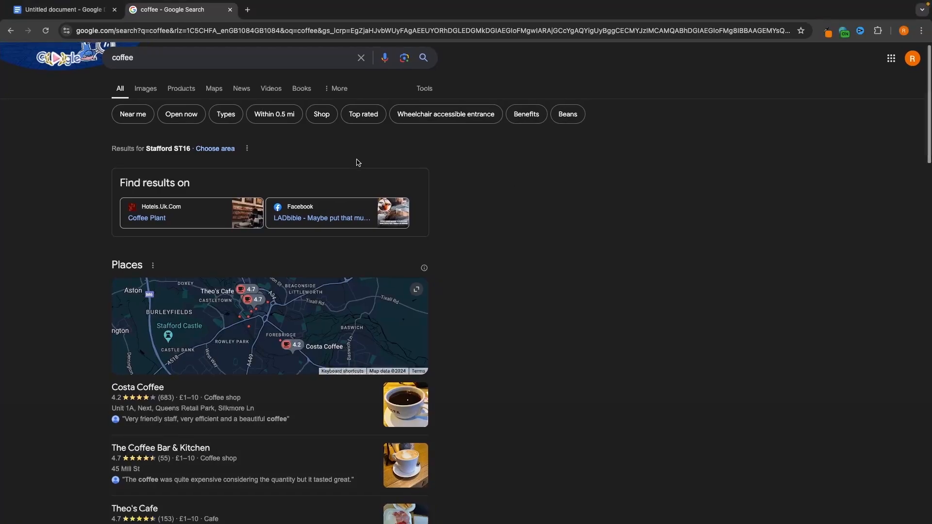
View the Google results for "is coffee healthy" and examine the featured snippet and People also ask section
scroll(356, 161, down, 2)
scroll(357, 161, up, 3)
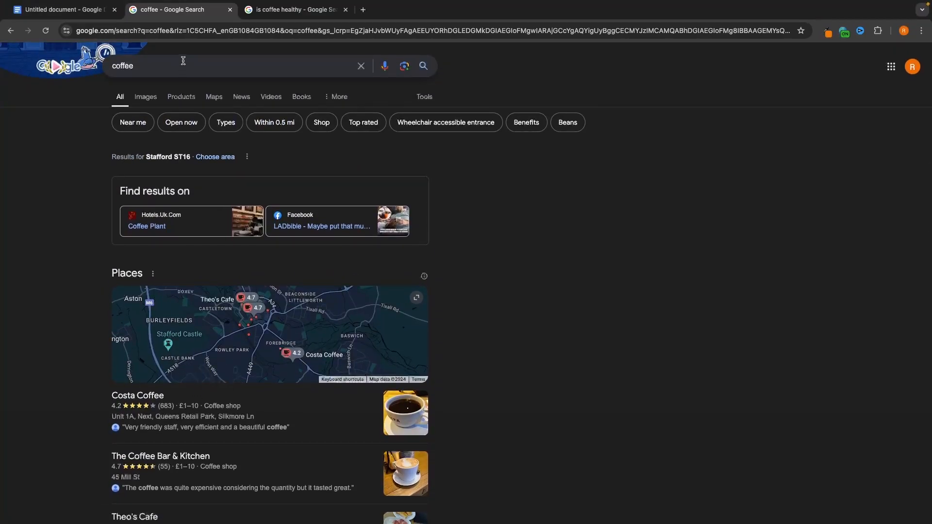
click(267, 9)
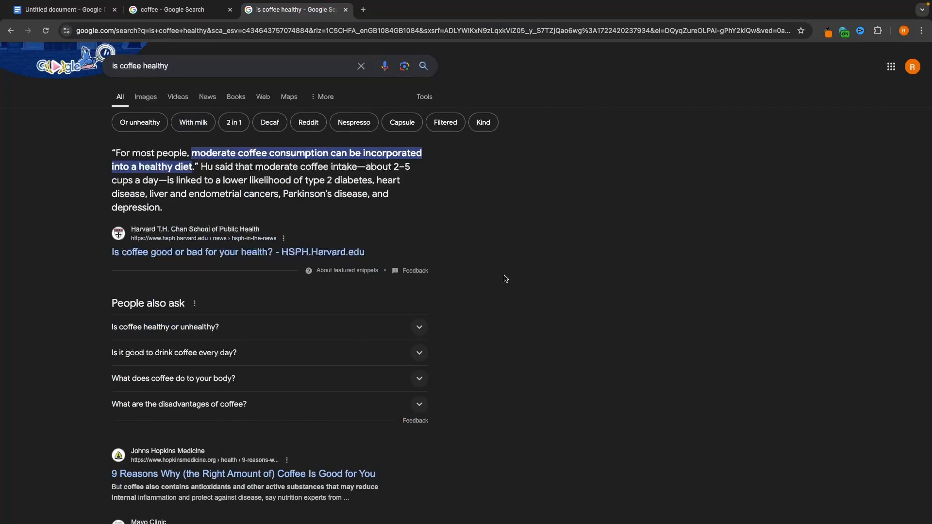
Compare the Google search result listings for "coffee" with the organic listings for "is coffee healthy"
key(ctrl+shift+Tab)
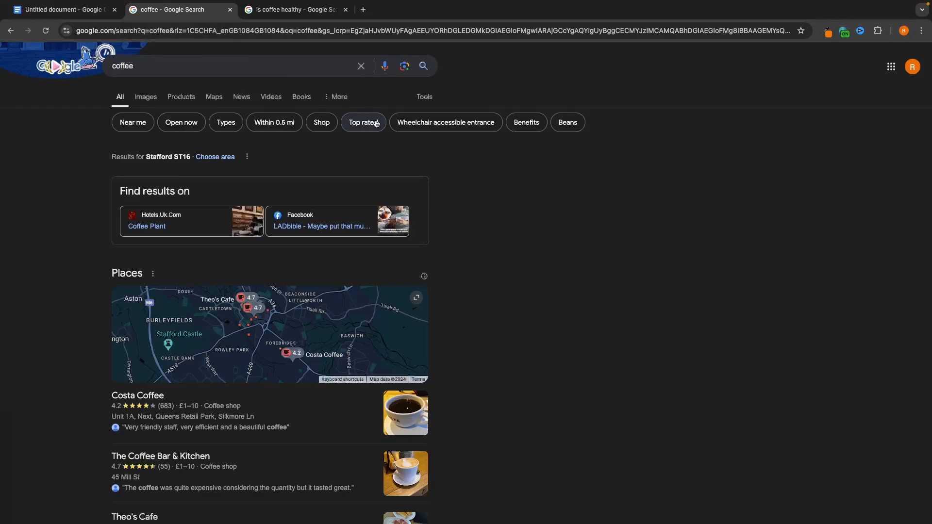
scroll(520, 218, down, 1)
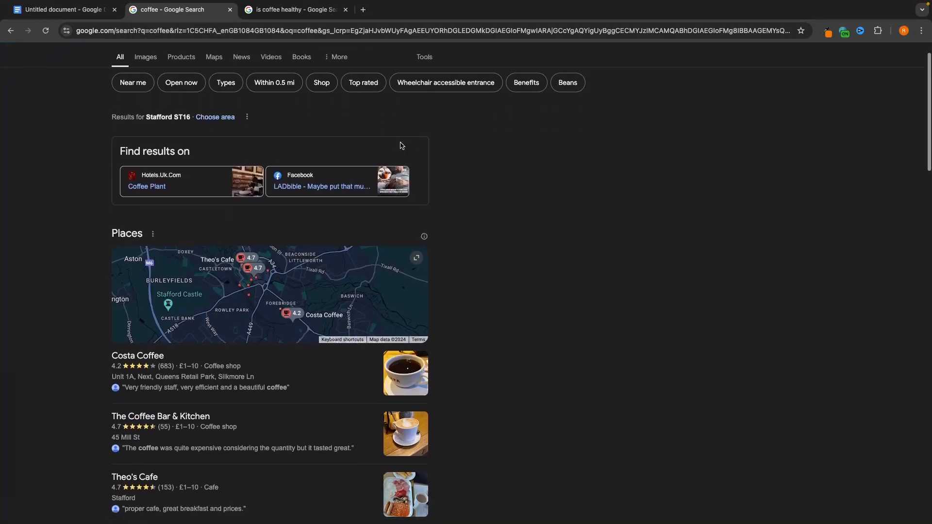
scroll(444, 197, down, 7)
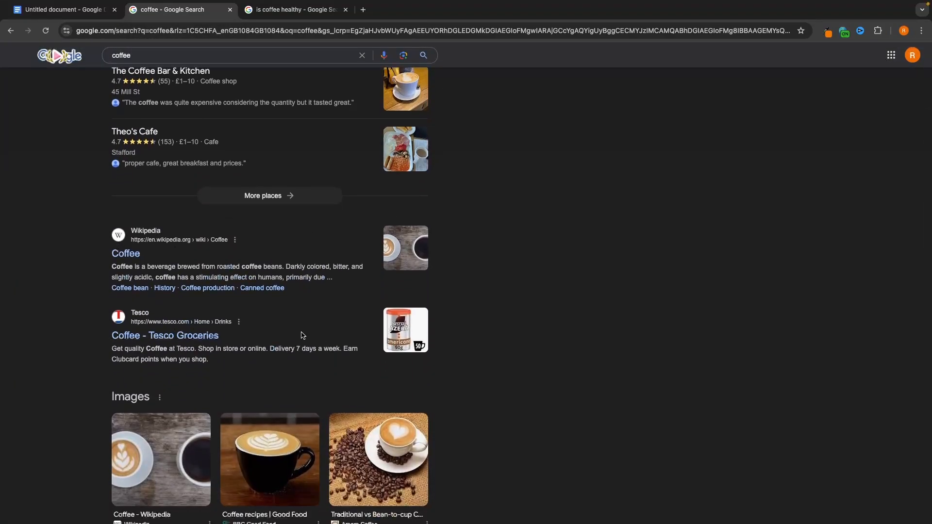
scroll(452, 318, down, 10)
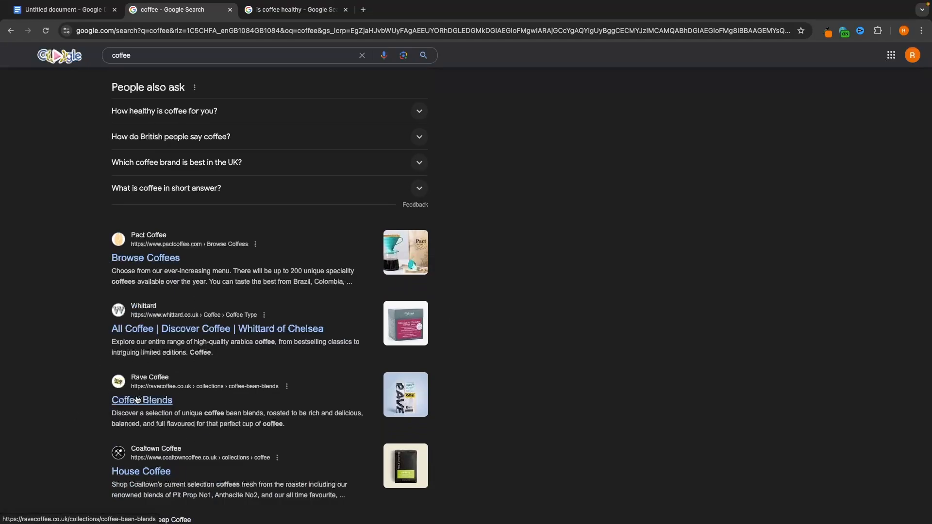
key(ctrl+Tab)
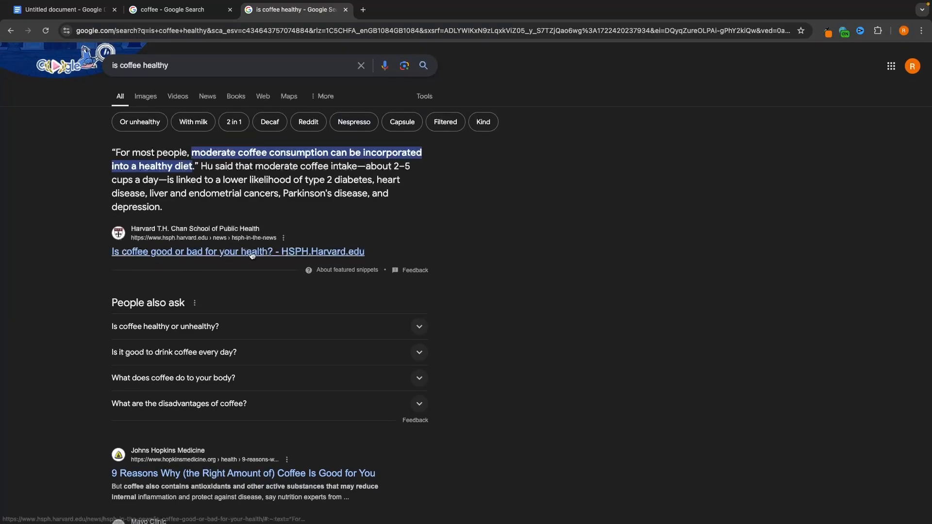
scroll(380, 289, down, 4)
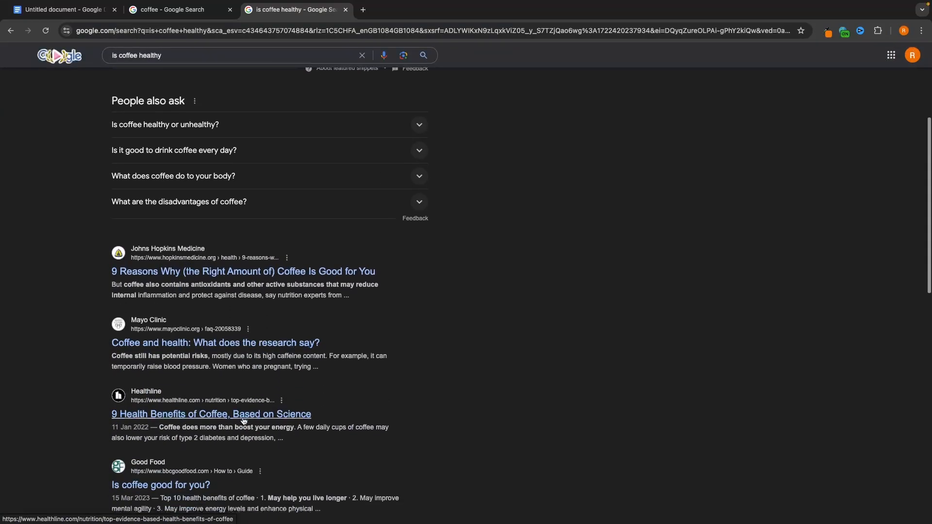
scroll(221, 481, down, 1)
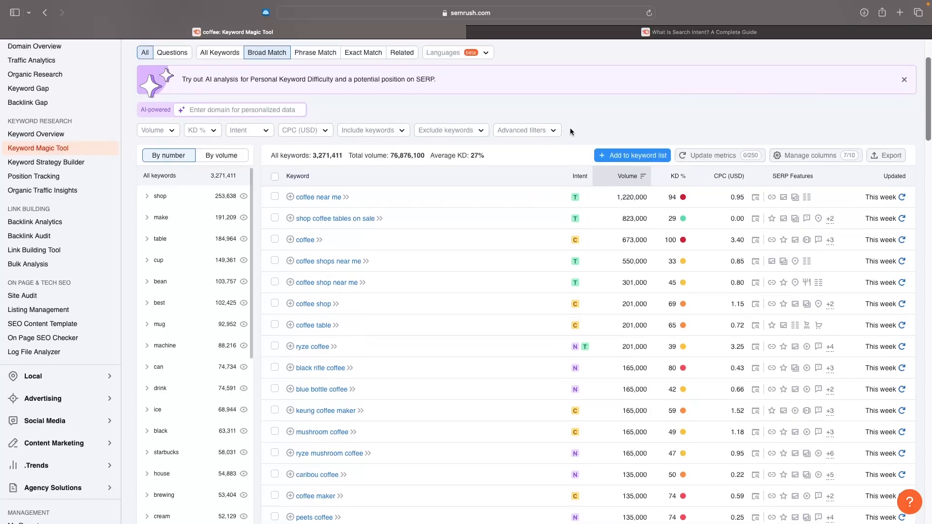
Switch to Semrush and filter the coffee keywords to a custom keyword difficulty (KD %) range of 0 to 29
scroll(570, 131, down, 1)
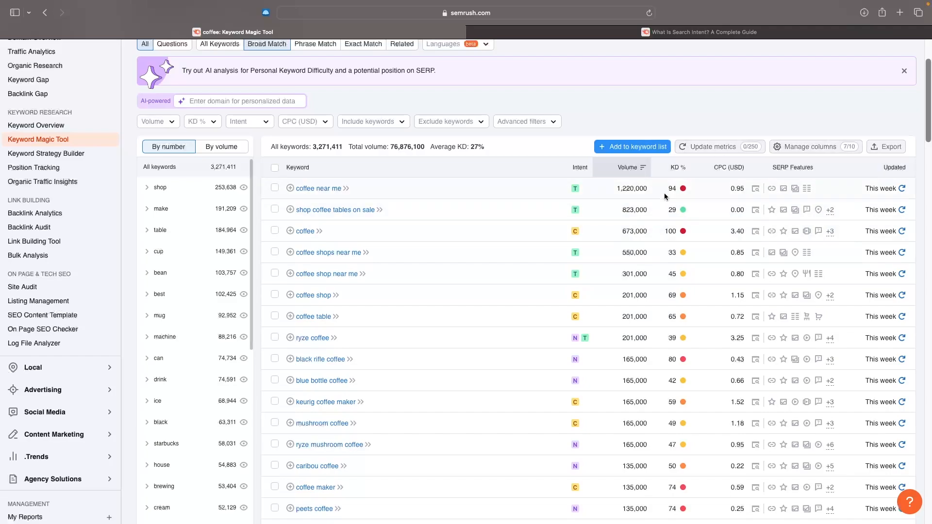
scroll(519, 153, down, 1)
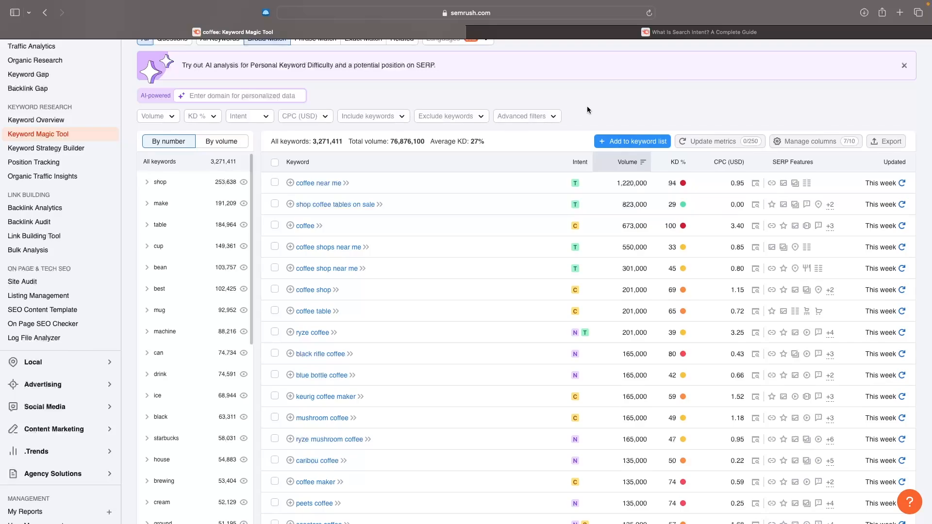
scroll(582, 108, up, 1)
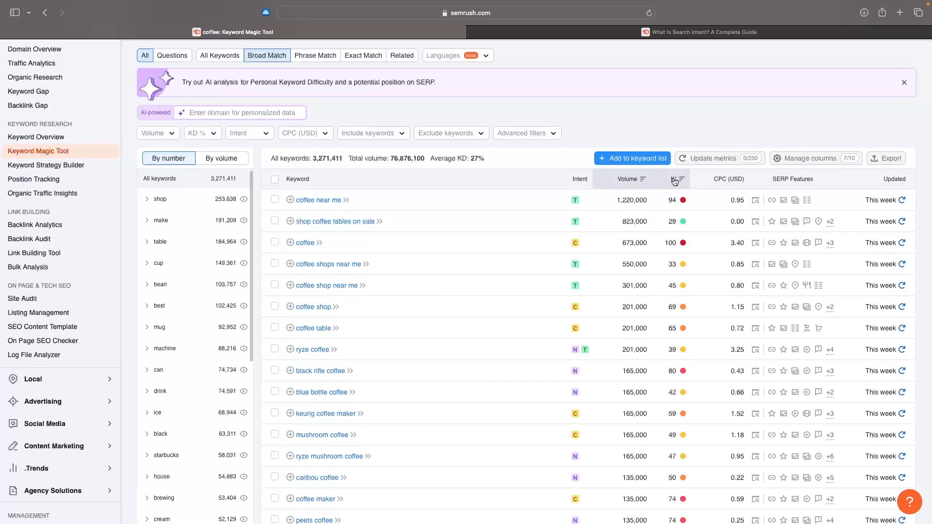
mouse_move(677, 180)
click(211, 134)
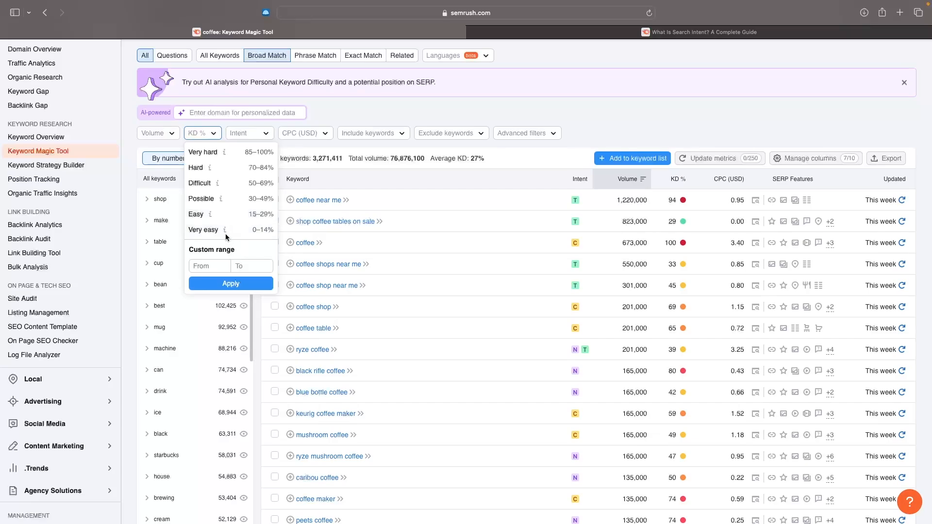
click(194, 265)
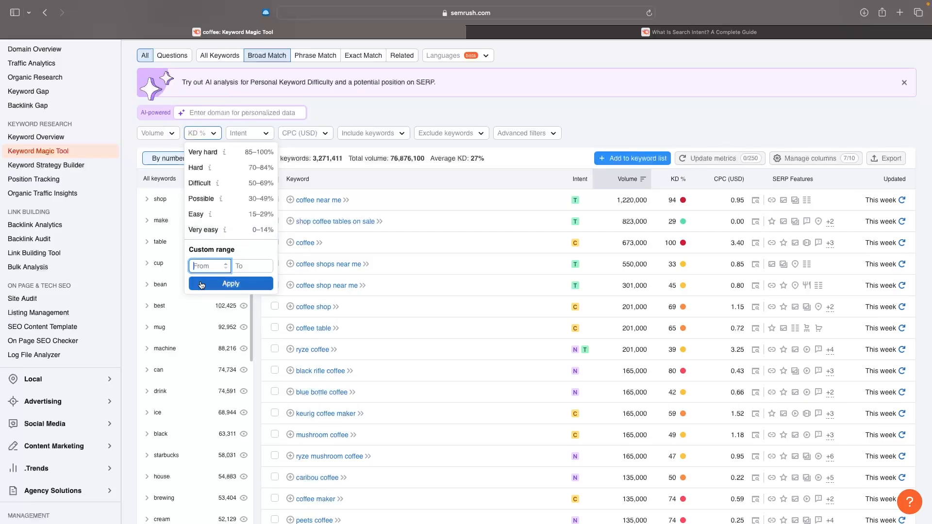
text(0)
click(250, 270)
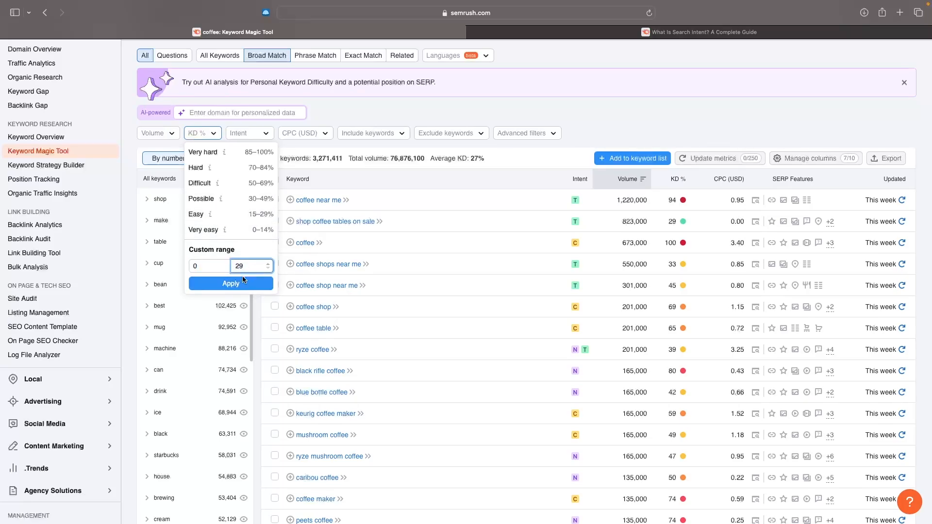
text(29)
click(243, 283)
Examine the KD %, volume and intent of the coffee keywords in the difficulty-filtered list
scroll(696, 155, up, 3)
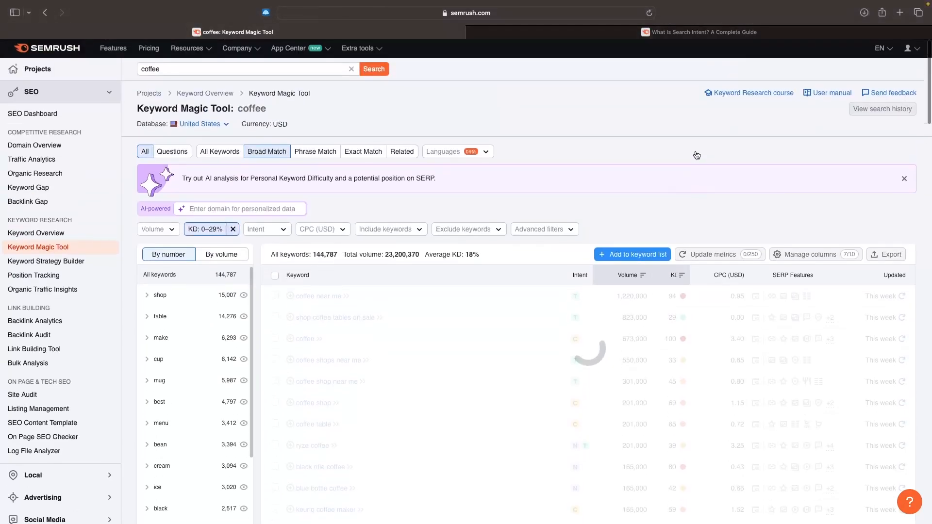
scroll(696, 156, down, 4)
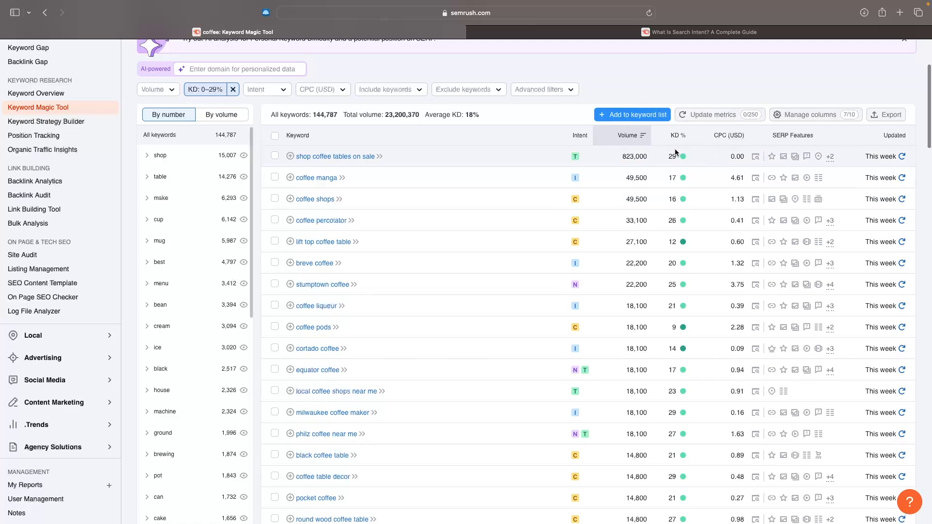
scroll(704, 208, down, 3)
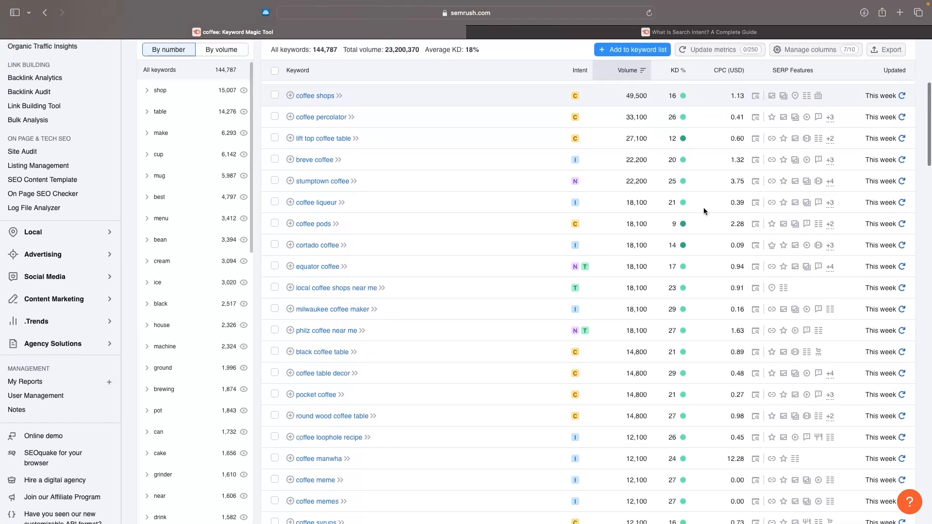
scroll(703, 208, down, 9)
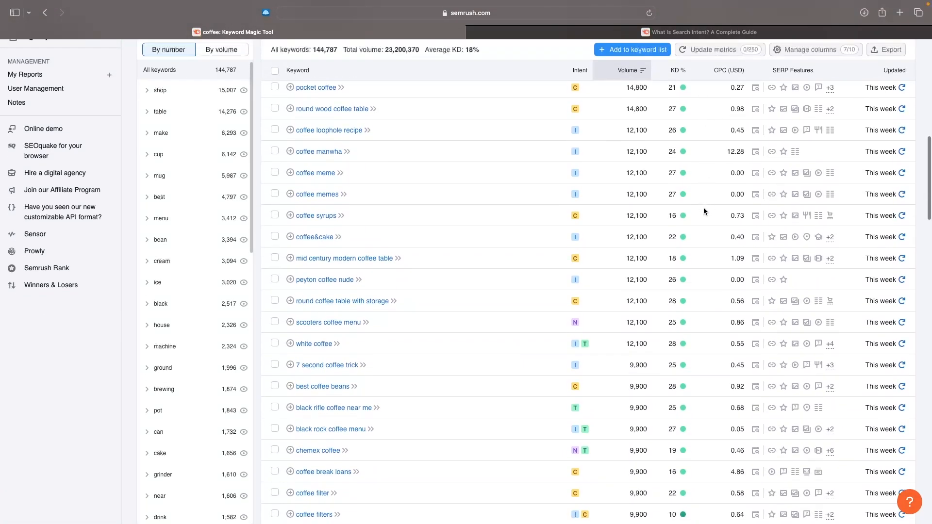
scroll(704, 211, up, 12)
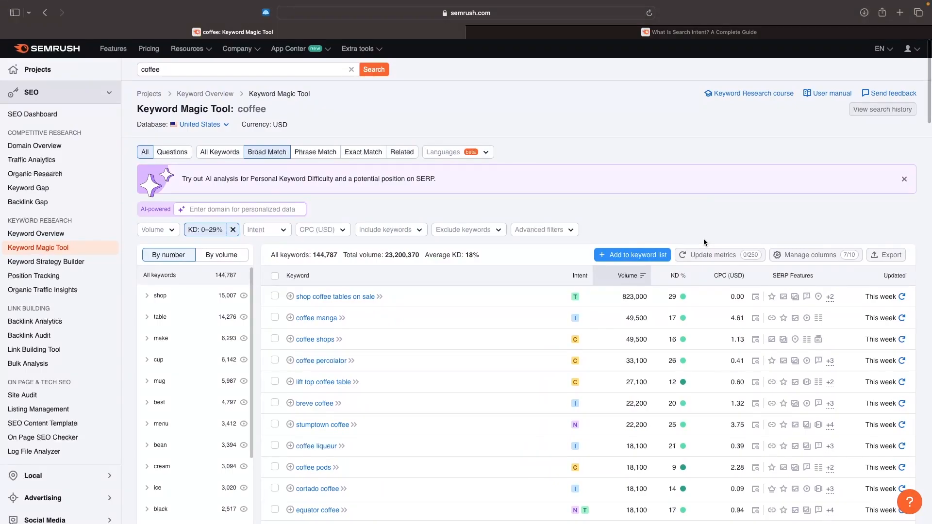
Check the Intent filter's four options against the search intent types explained in the Semrush blog article
scroll(705, 243, down, 1)
click(265, 184)
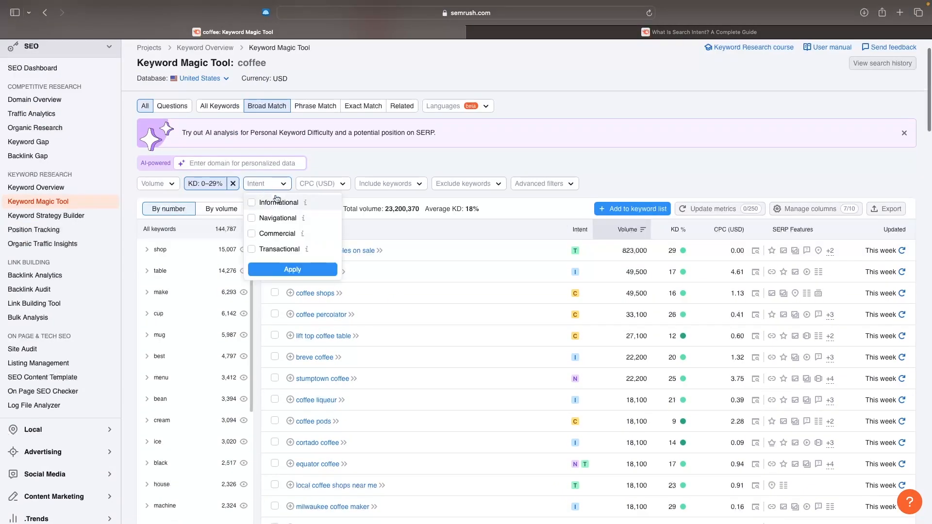
click(269, 189)
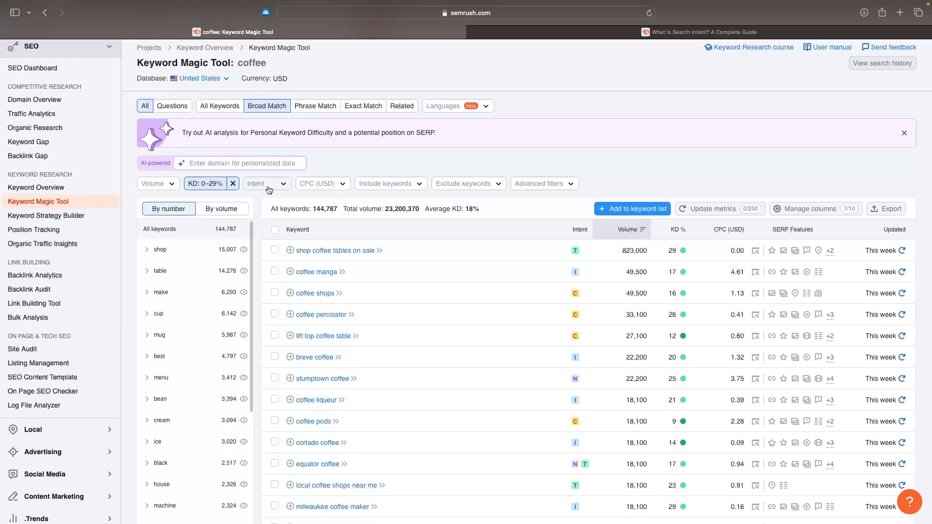
key(ctrl+Tab)
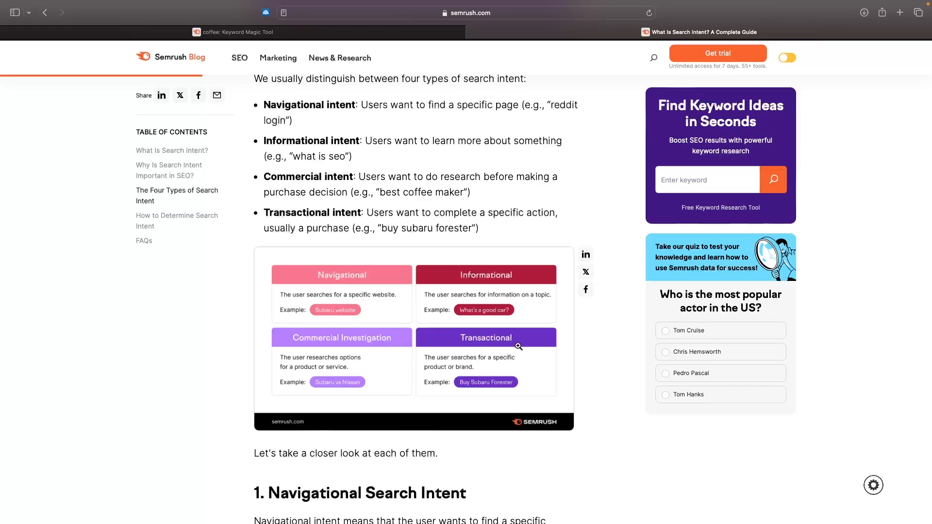
key(ctrl+Tab)
Filter the low-difficulty coffee keywords to Commercial and Transactional intent
click(271, 198)
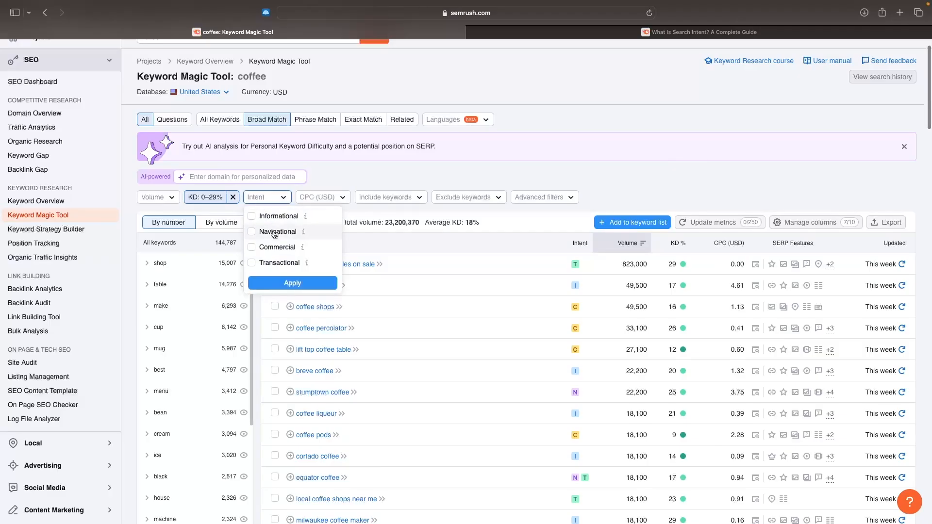
click(268, 248)
click(286, 264)
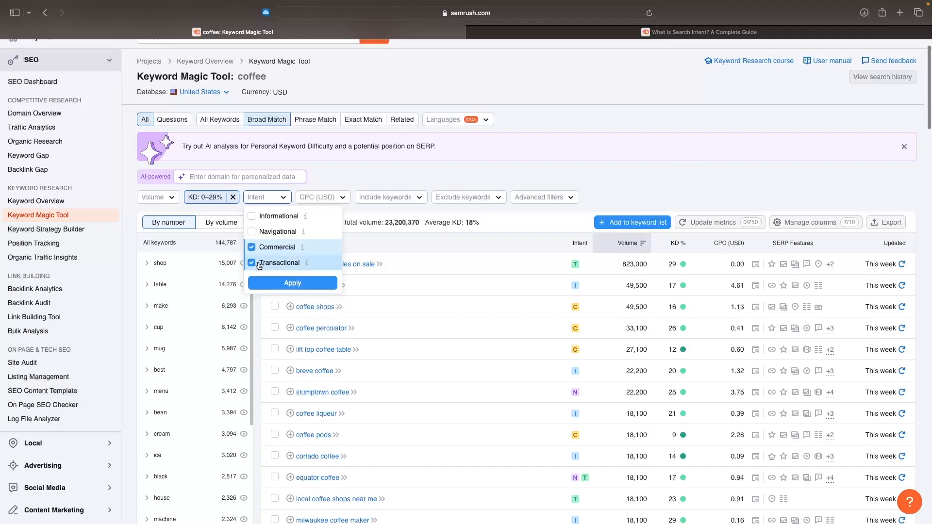
click(291, 284)
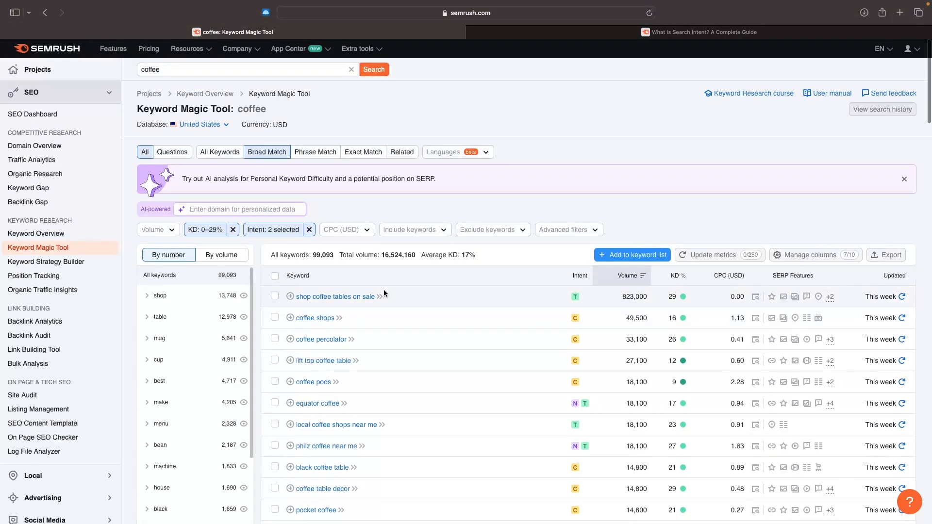
Try swapping the intent filter's Commercial and Transactional selection for Informational and Navigational
click(270, 229)
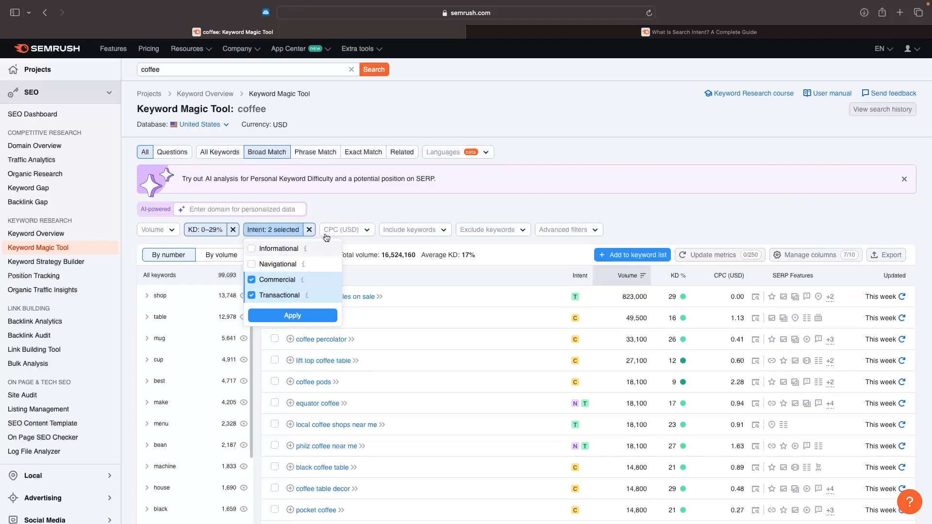
click(582, 110)
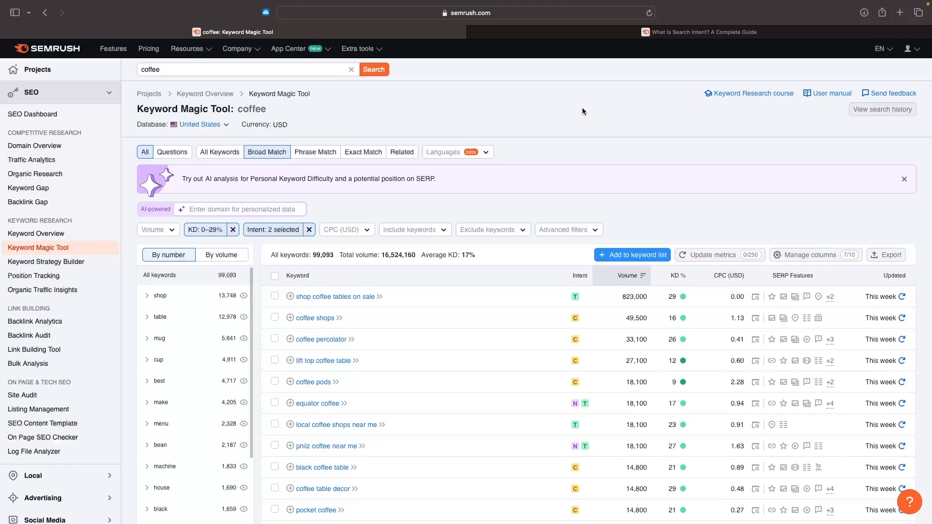
click(272, 230)
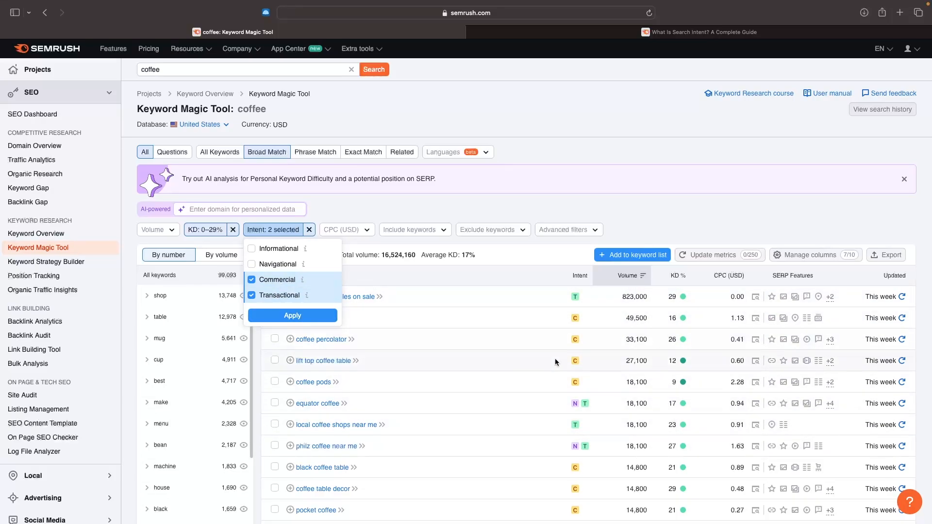
click(287, 279)
click(287, 295)
click(287, 265)
click(285, 249)
scroll(286, 249, down, 2)
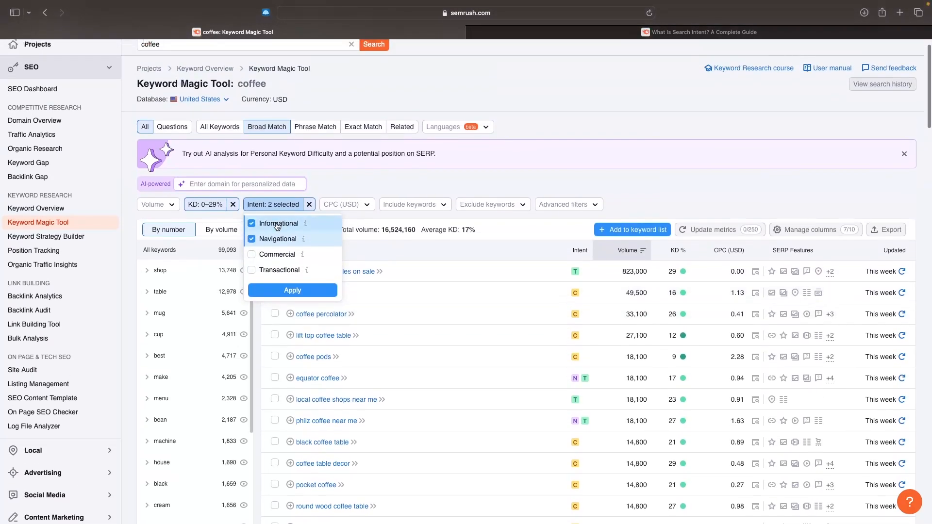
Restore Commercial and Transactional as the selected intents and apply the filter
click(278, 223)
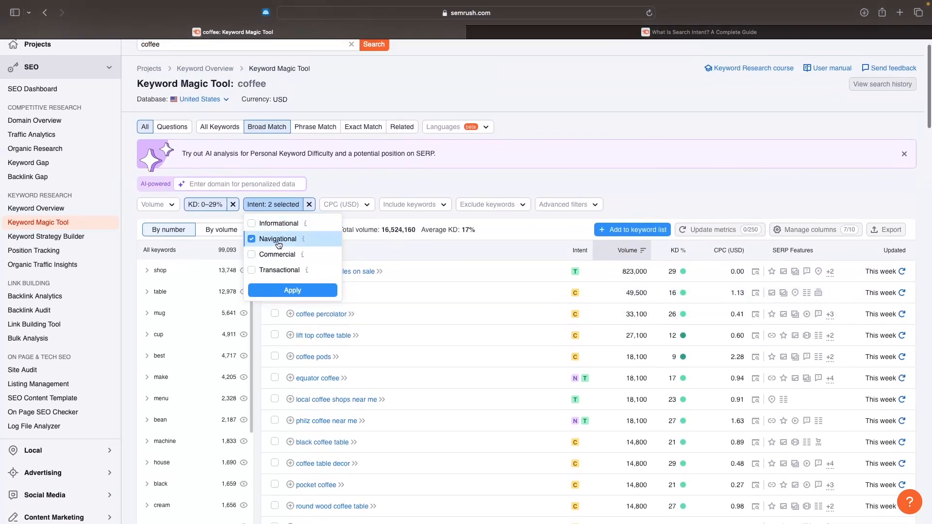
click(278, 239)
click(277, 254)
click(279, 270)
click(292, 290)
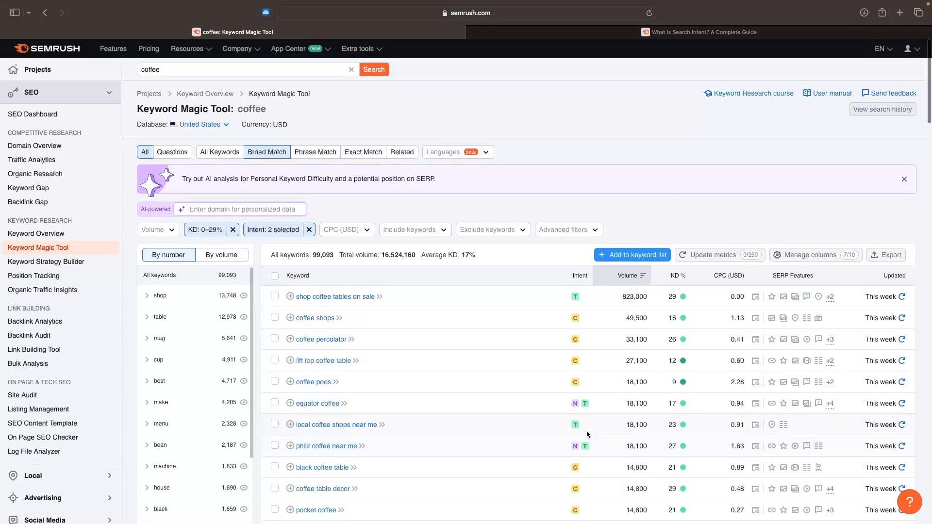
Look at the CPC (USD) filter's custom range against the keywords' CPC column, leaving the range empty
scroll(618, 316, down, 1)
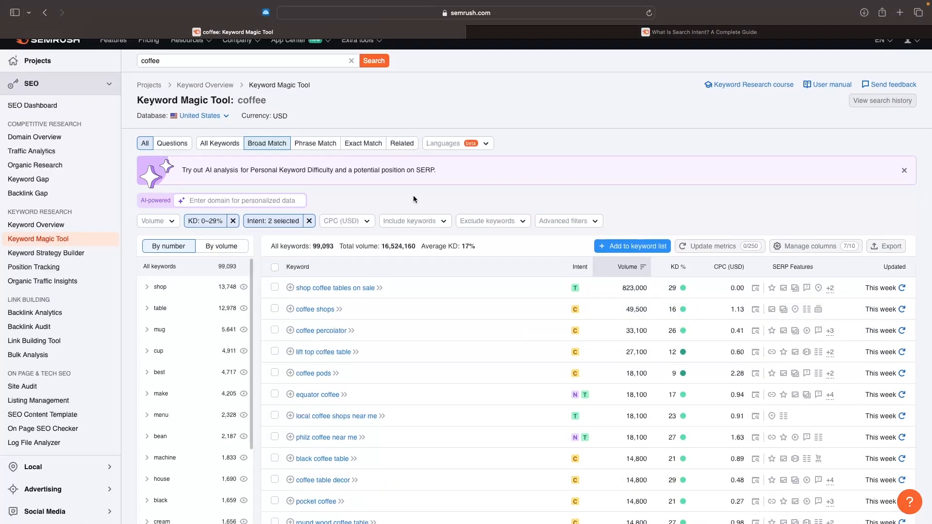
click(343, 223)
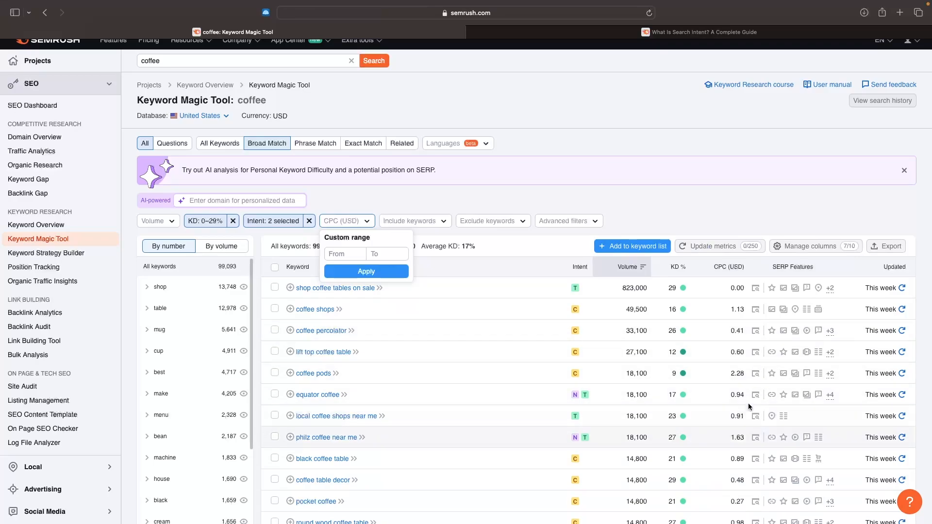
click(689, 192)
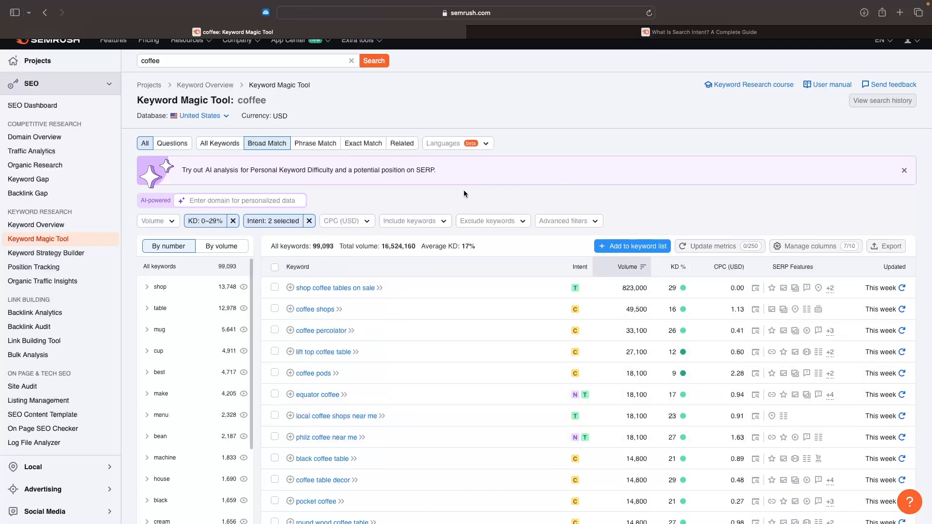
Try limiting the low-difficulty coffee keywords to those including "table", and remove that filter again
click(426, 222)
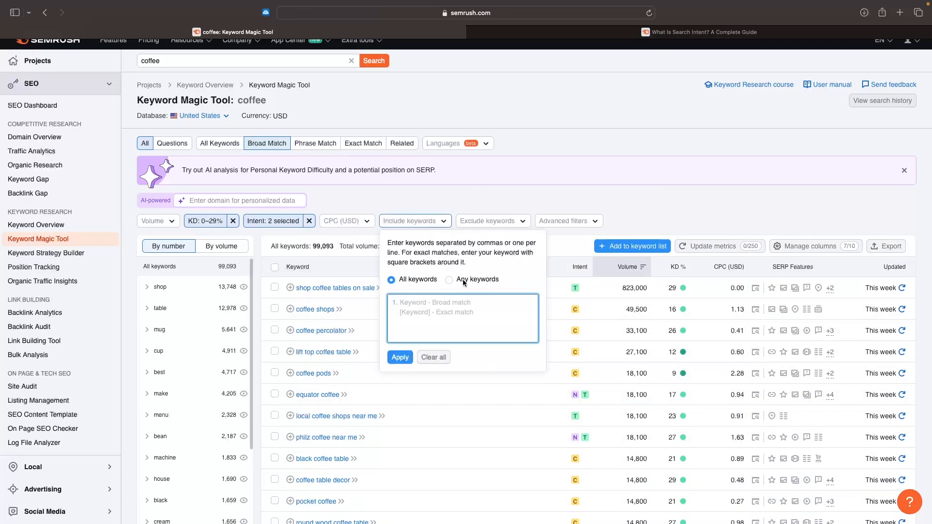
click(509, 221)
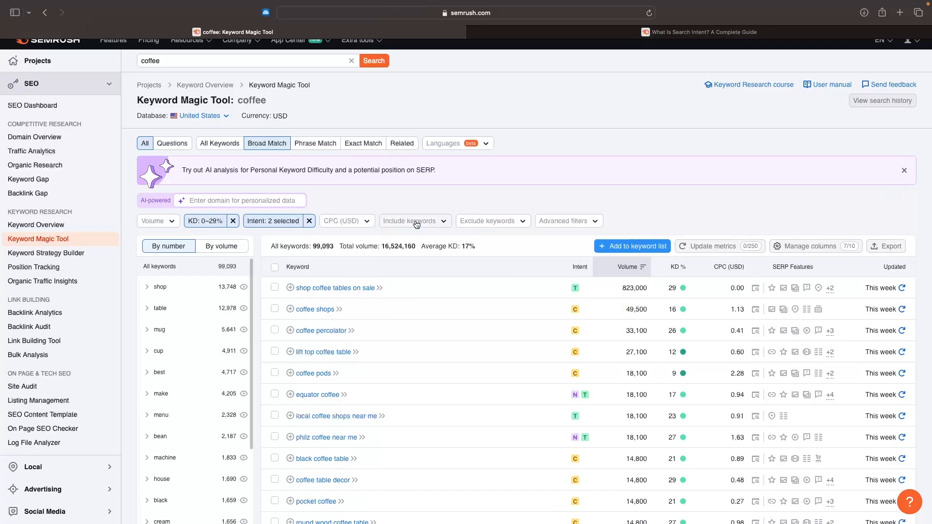
click(434, 226)
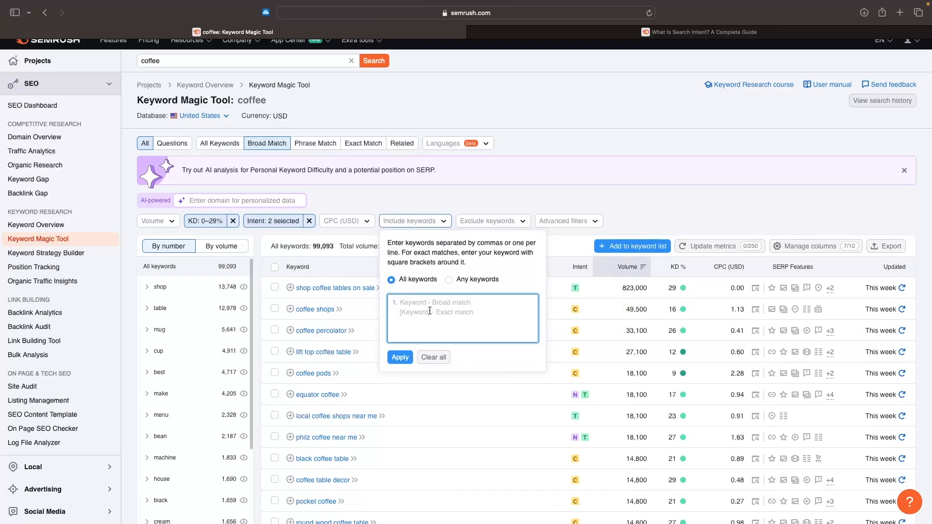
text(table)
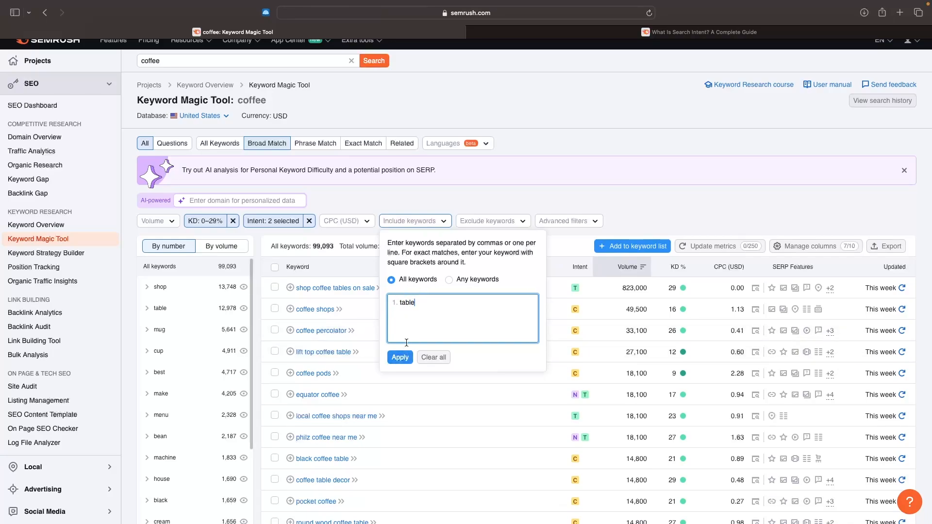
click(399, 356)
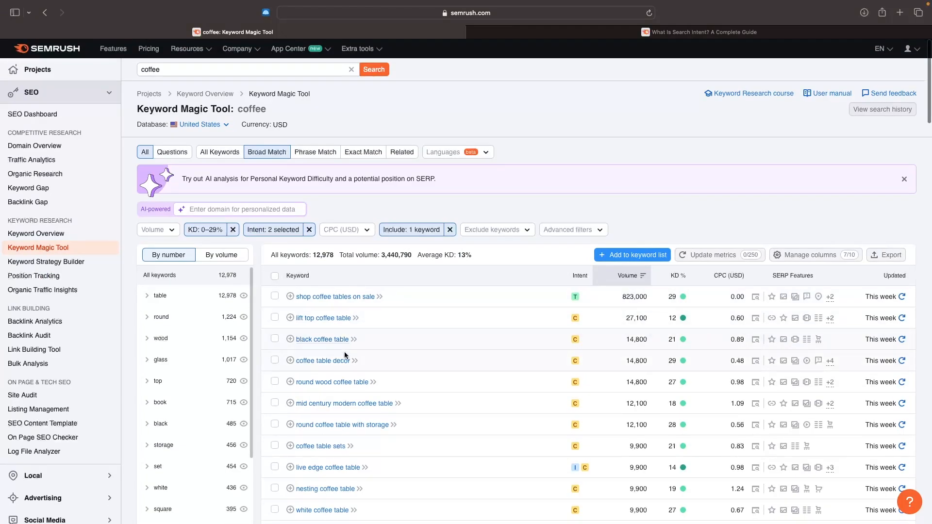
click(450, 230)
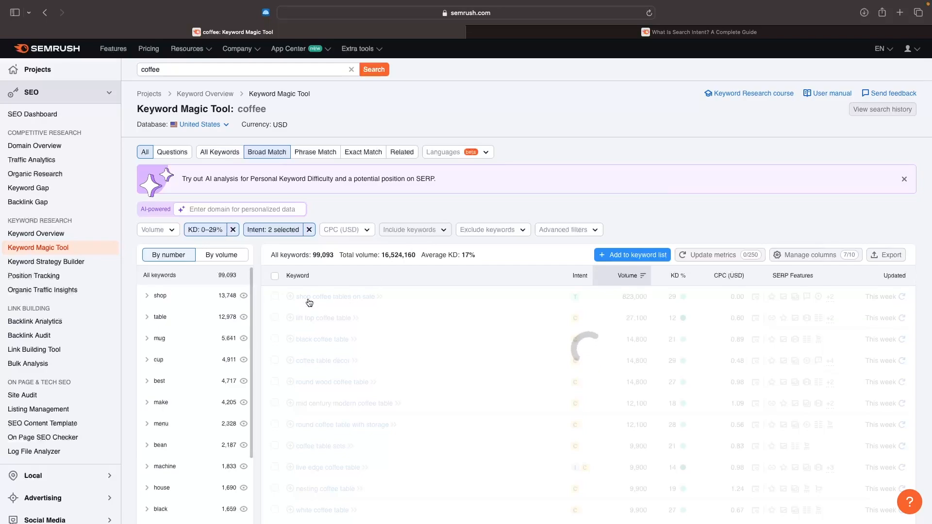
Try excluding keywords containing "shop" from the coffee results, and clear the exclusion again
scroll(328, 327, down, 1)
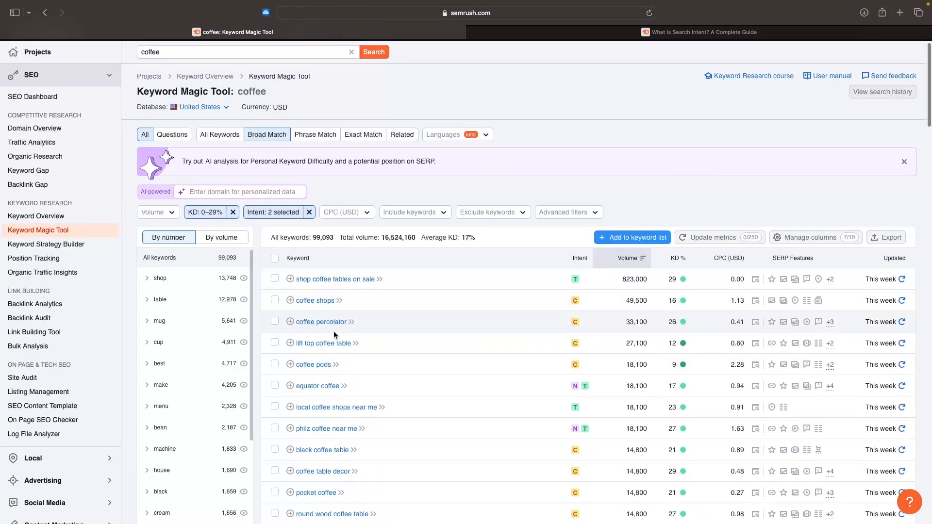
click(493, 216)
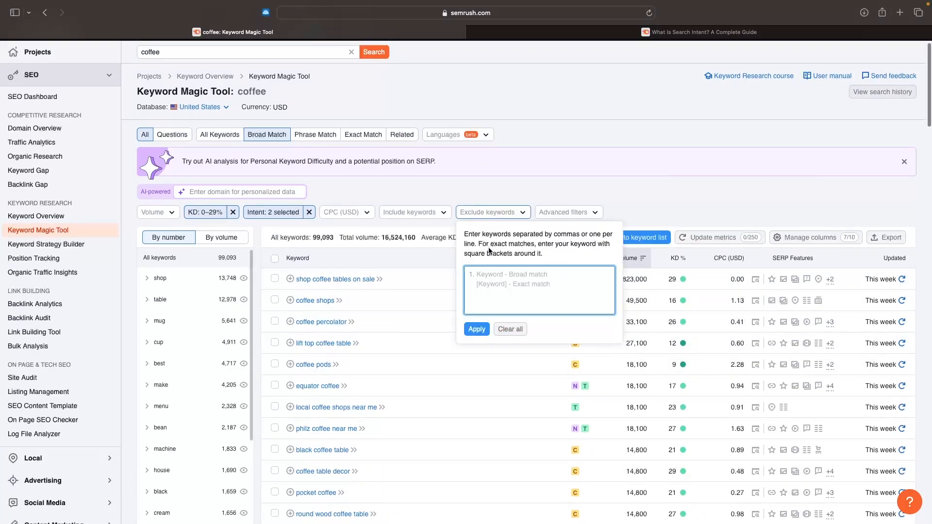
text(shop)
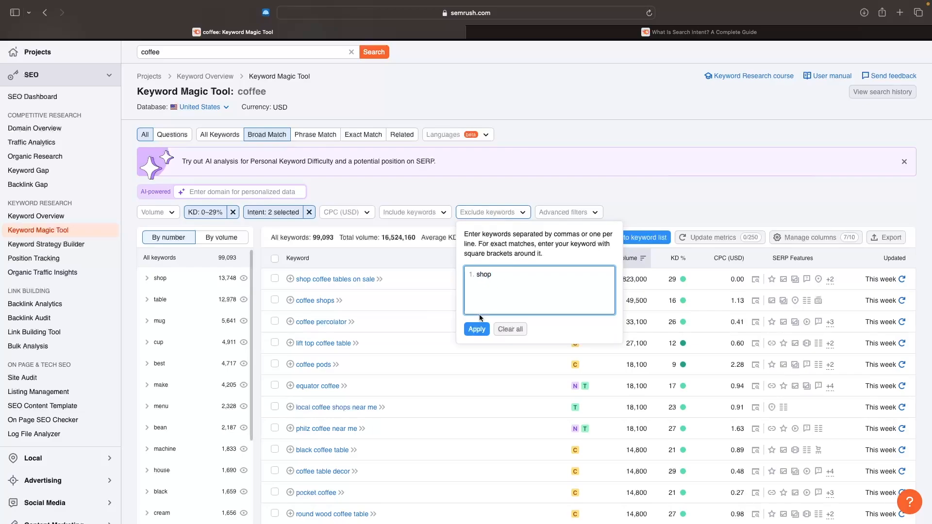
click(477, 329)
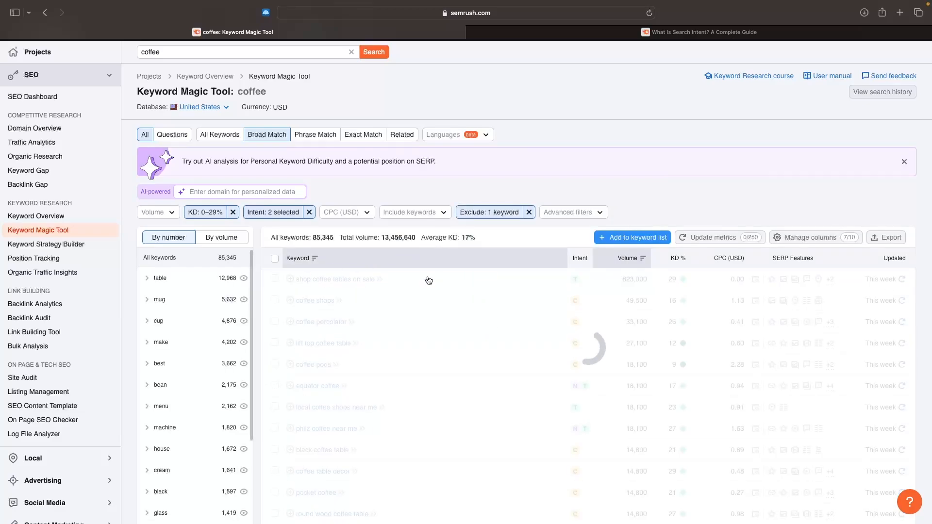
scroll(426, 278, up, 1)
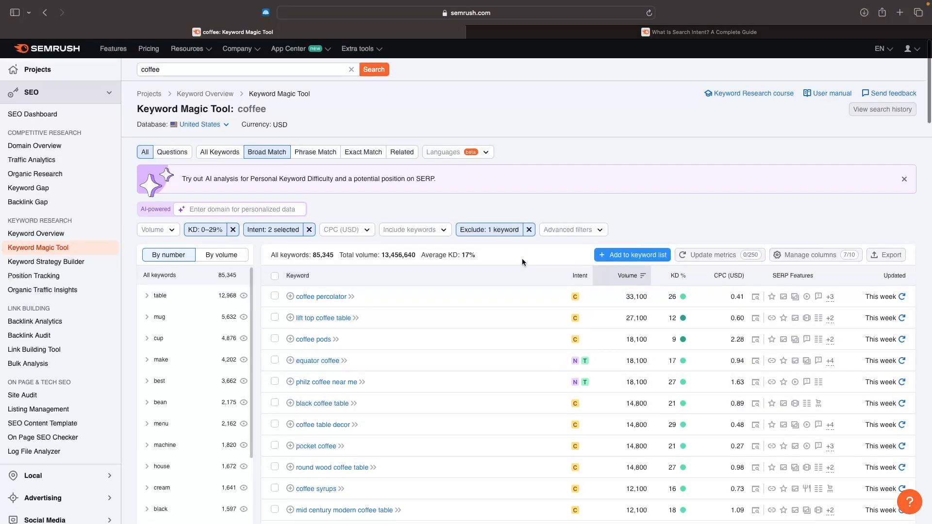
click(528, 232)
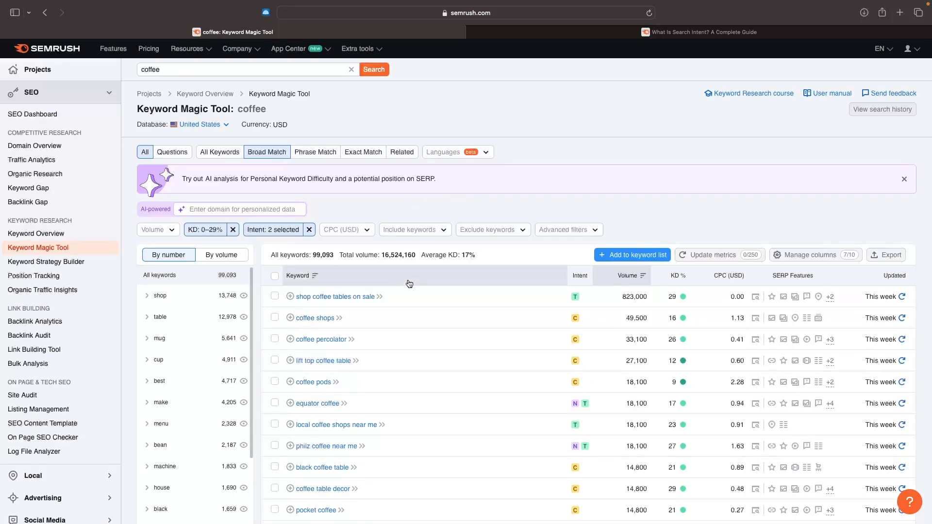
Examine the advanced filters for word count, competitive density, SERP features and results in SERP, leaving them all unset
click(544, 231)
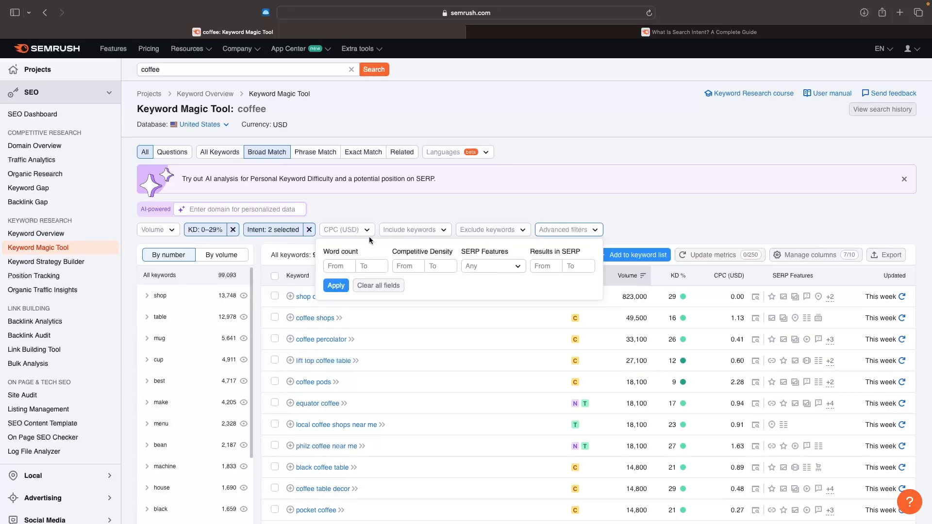
drag(323, 252, 368, 251)
click(377, 252)
click(493, 266)
click(541, 247)
click(520, 269)
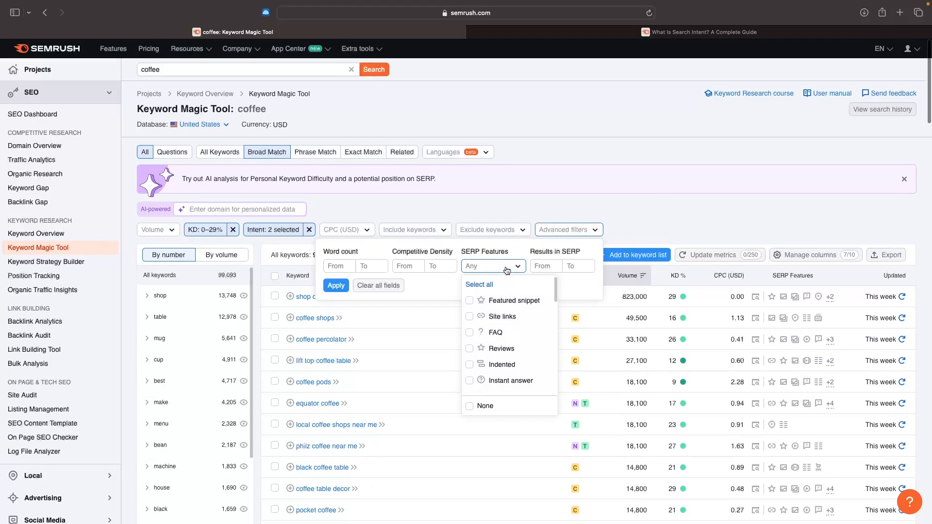
click(507, 269)
click(580, 230)
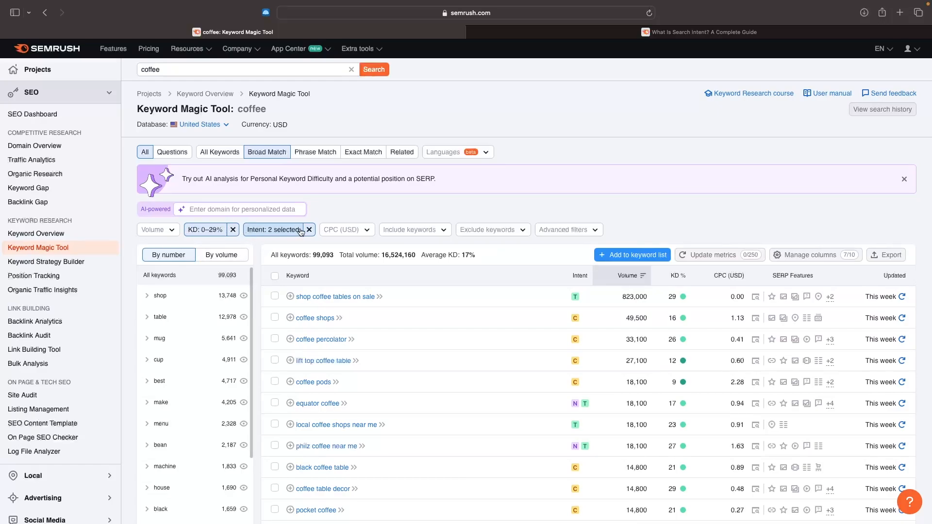
Search Google for "shop coffee table" in a new browser tab, examine the results, and return to the coffee keyword list
scroll(620, 194, down, 3)
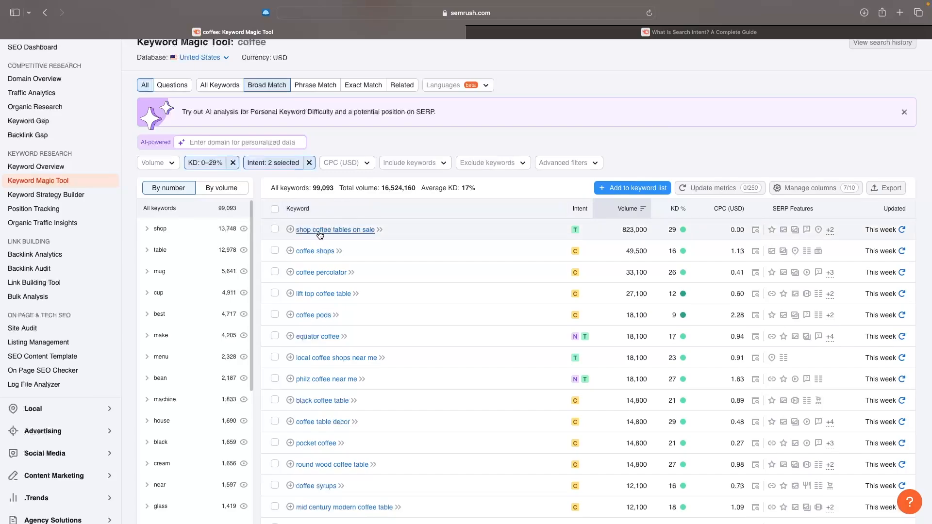
mouse_move(679, 231)
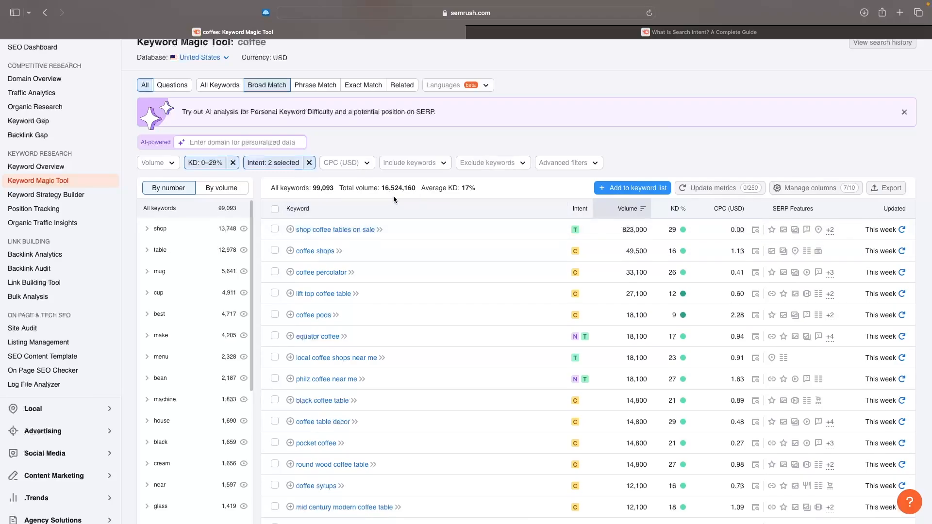
click(900, 13)
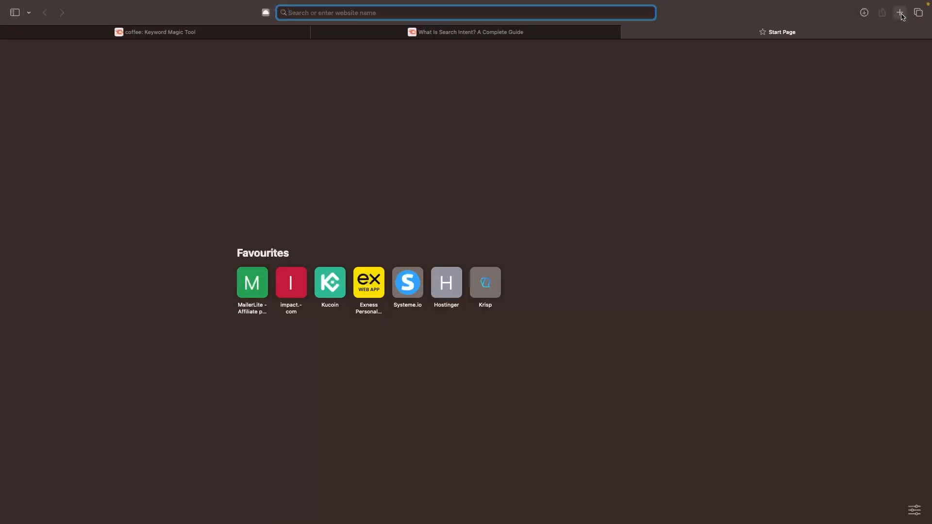
text(shop coffee table)
key(Return)
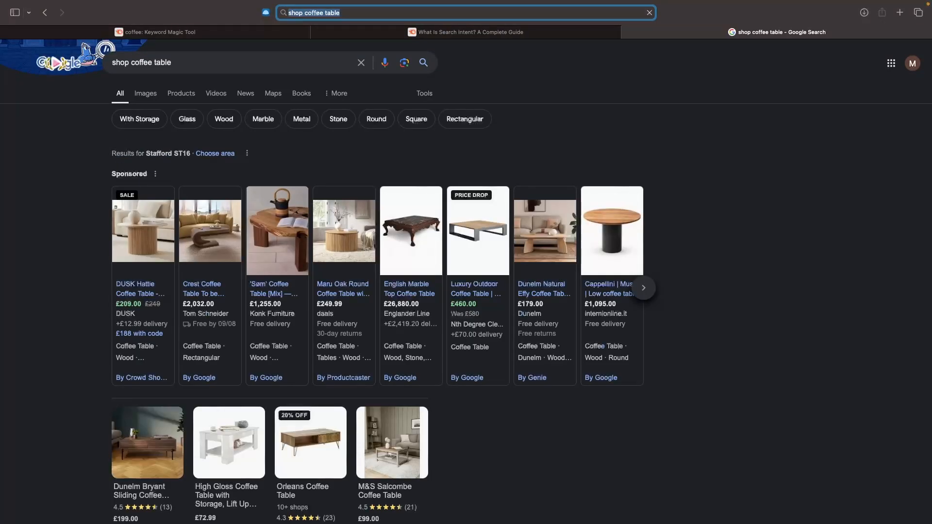
scroll(310, 194, down, 1)
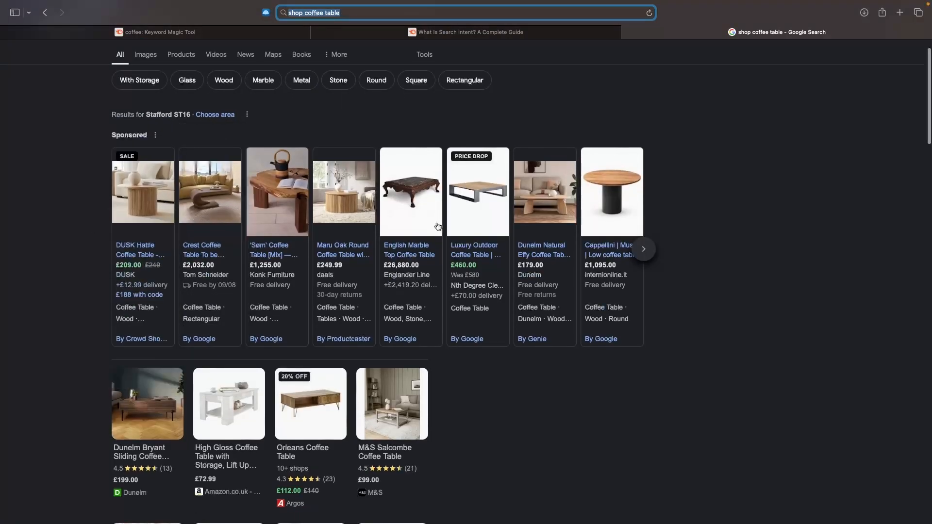
scroll(604, 210, down, 14)
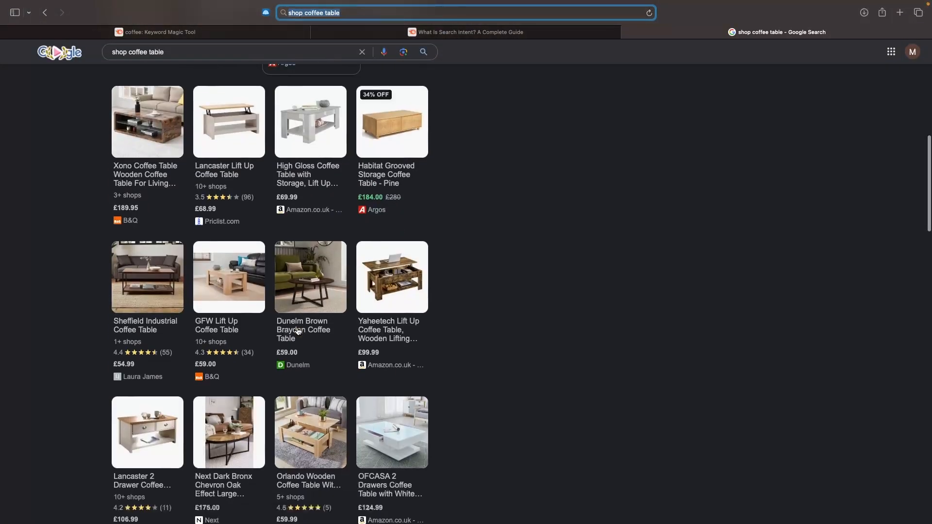
scroll(323, 328, down, 4)
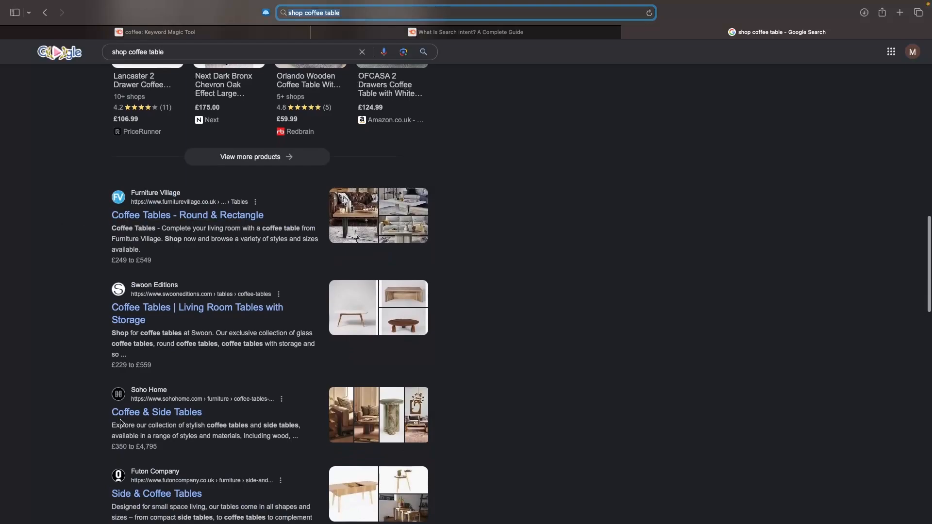
click(627, 32)
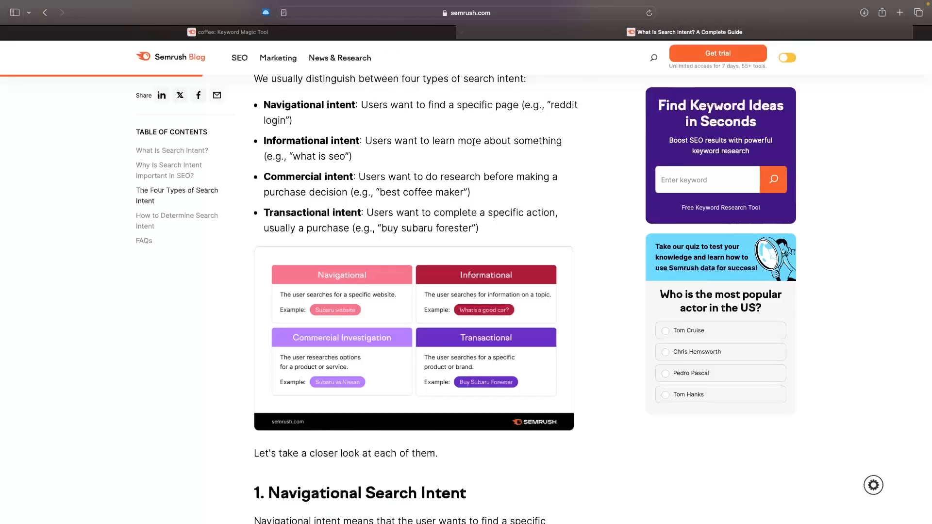
click(378, 34)
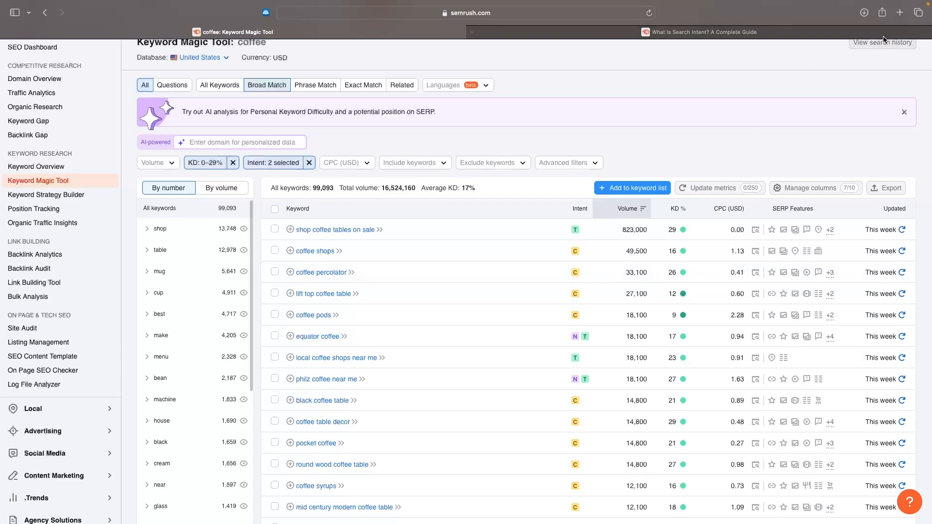
Search Google for "coffee percolator" in a new browser tab, look through the results, and close the tab
click(898, 15)
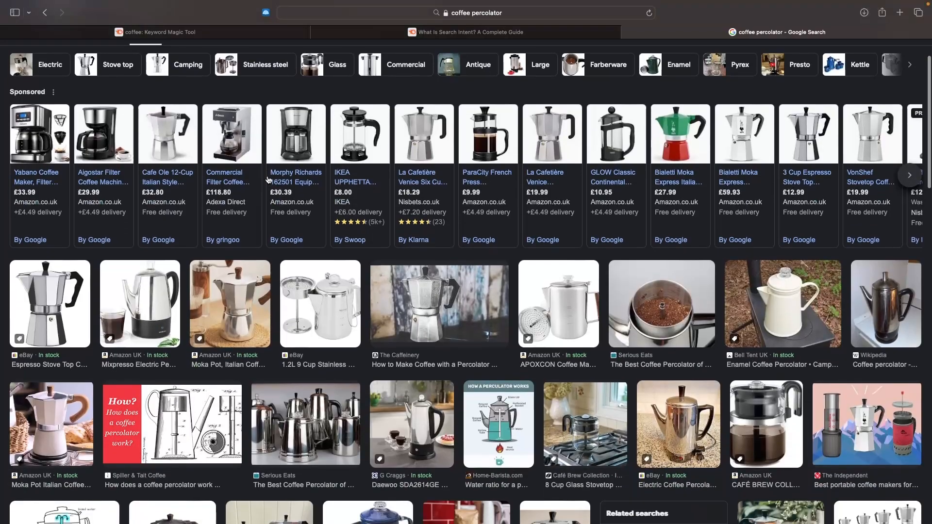
scroll(400, 267, down, 1)
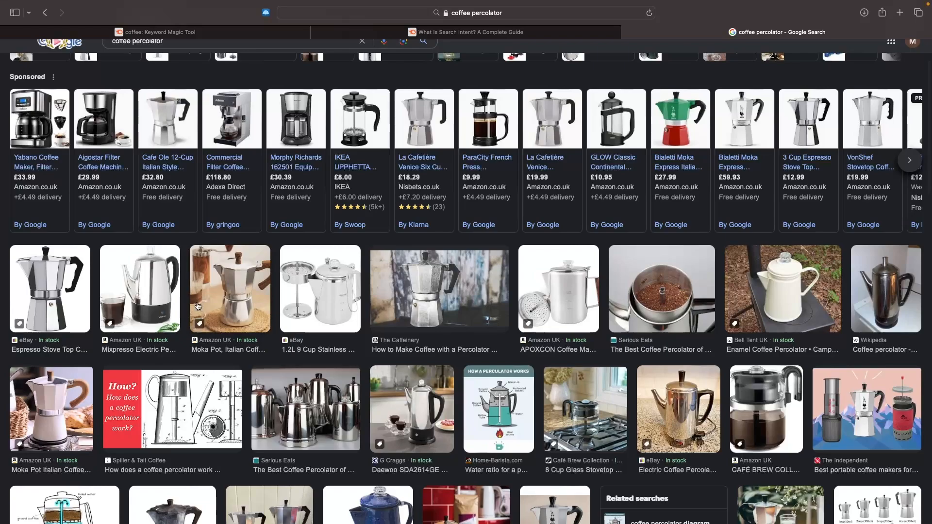
click(627, 33)
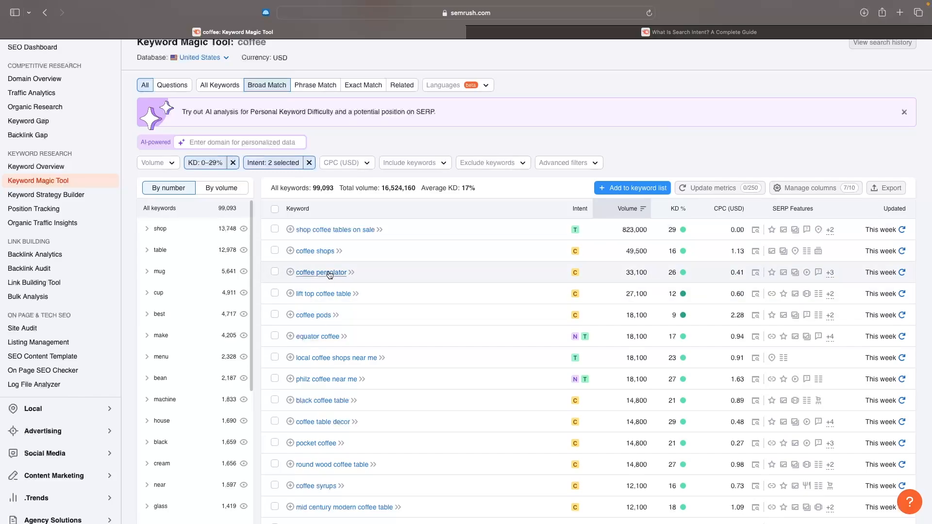
Select the keywords "coffee percolator", "coffee pods", "pocket coffee" and "best coffee beans" in the coffee results
click(274, 272)
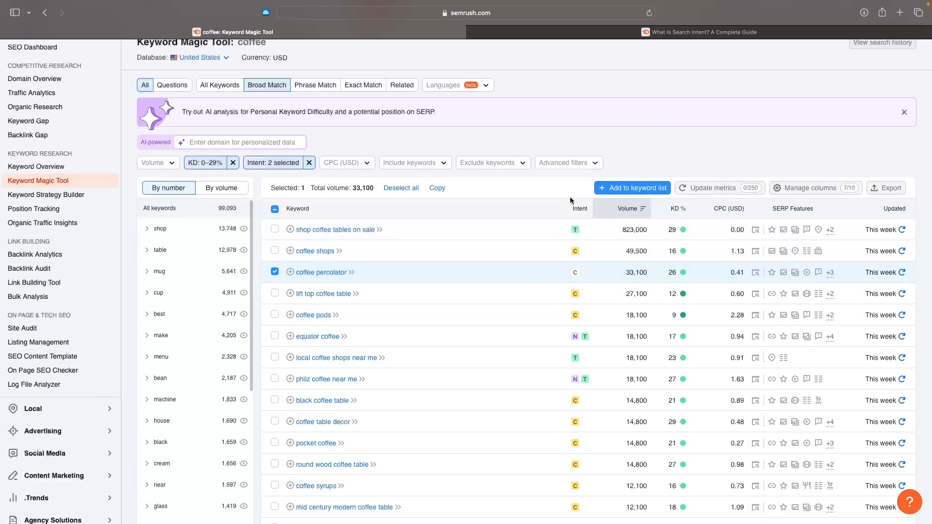
scroll(536, 204, down, 2)
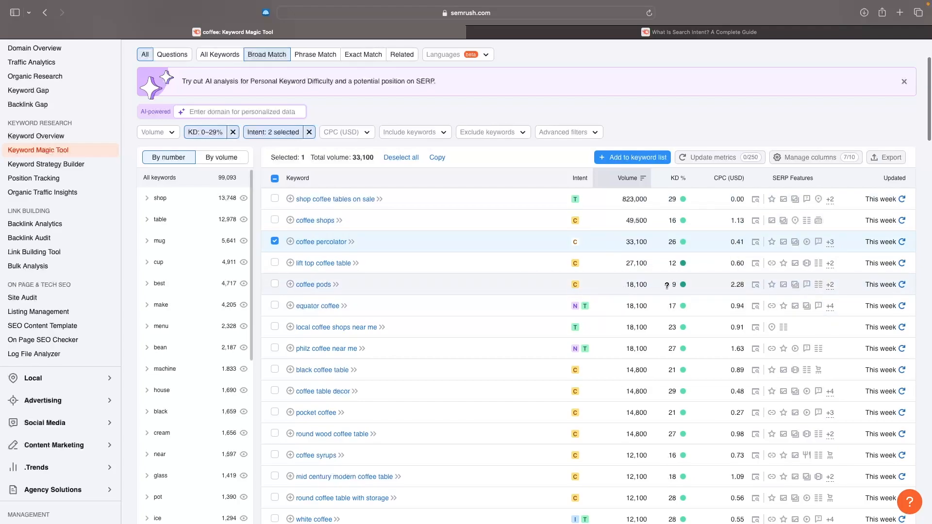
click(276, 284)
scroll(403, 287, down, 2)
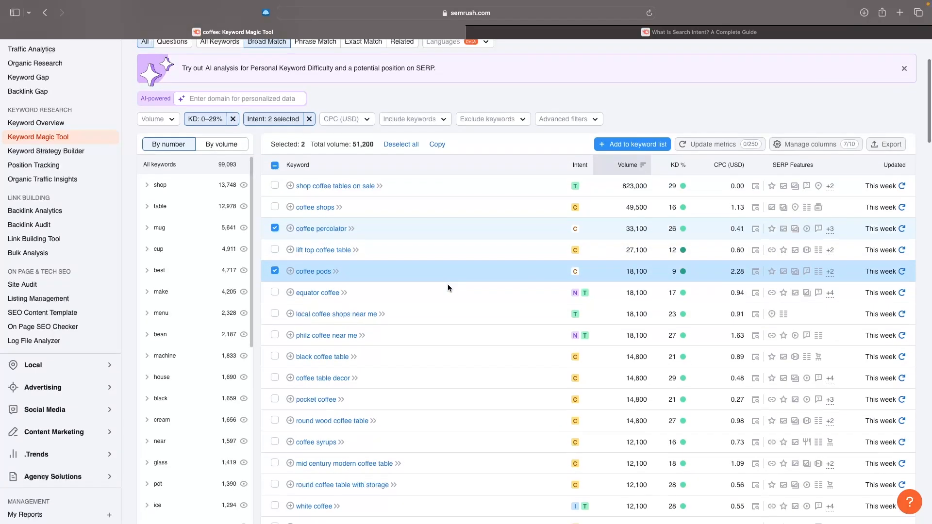
scroll(447, 285, down, 4)
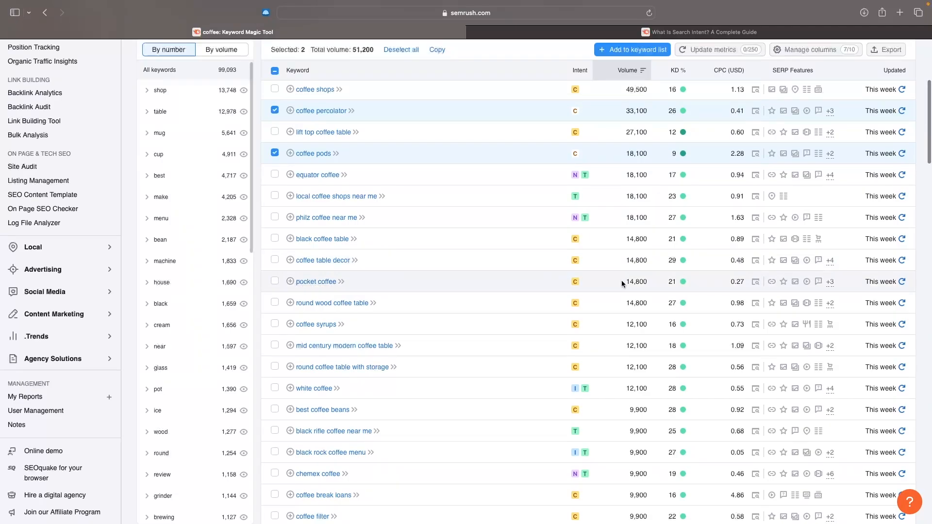
click(275, 281)
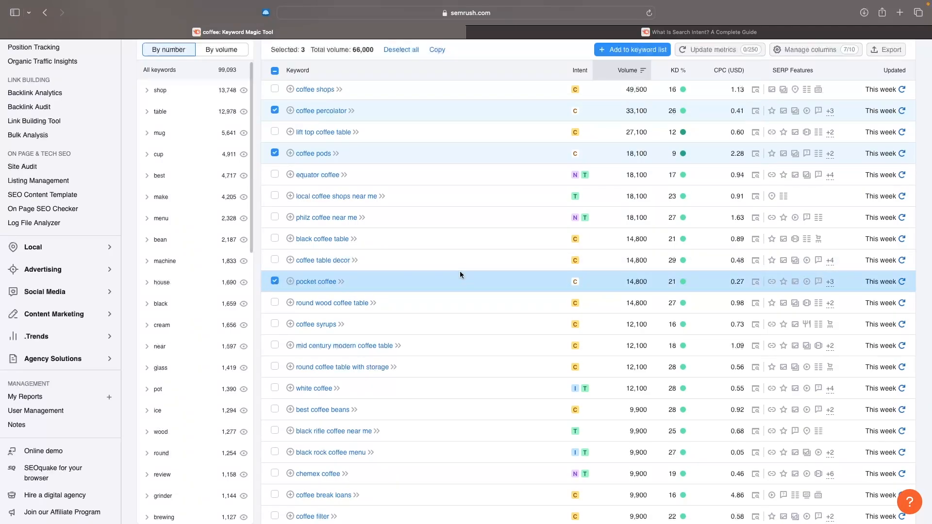
scroll(460, 275, down, 3)
scroll(460, 275, down, 1)
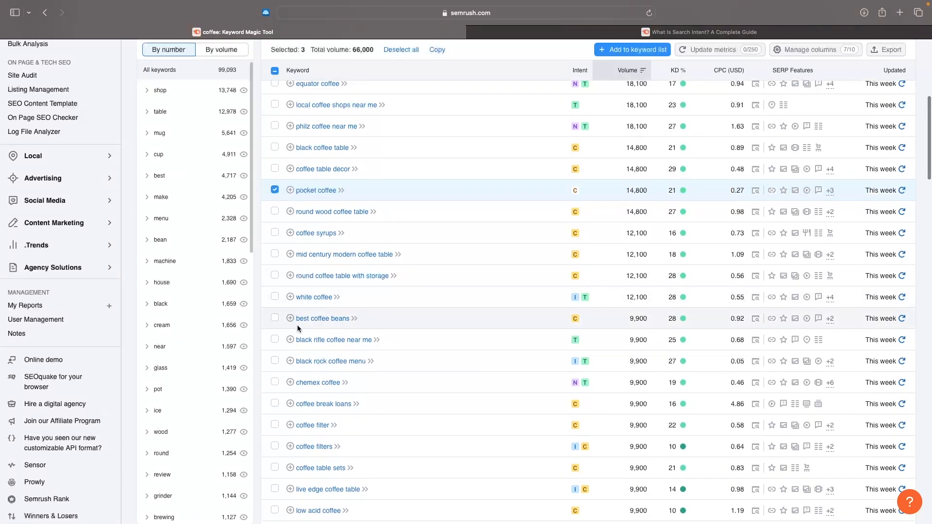
click(275, 318)
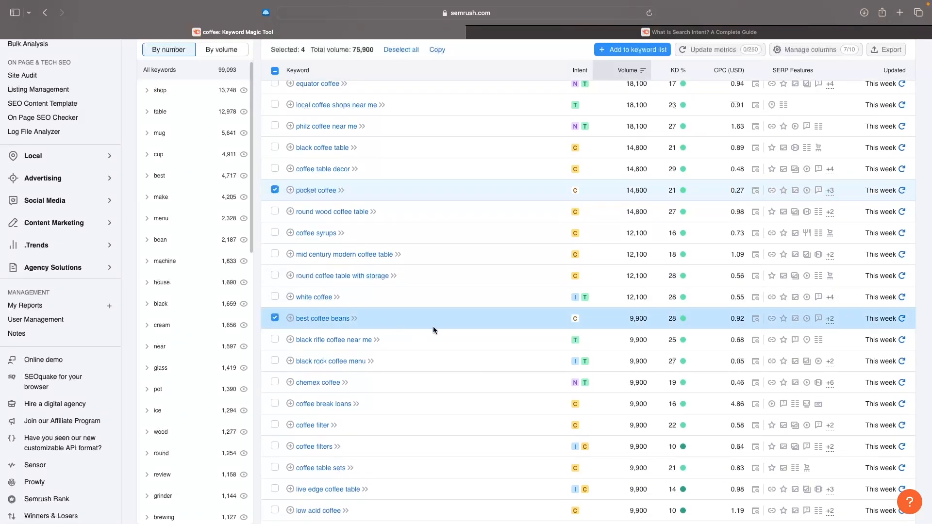
scroll(433, 326, down, 2)
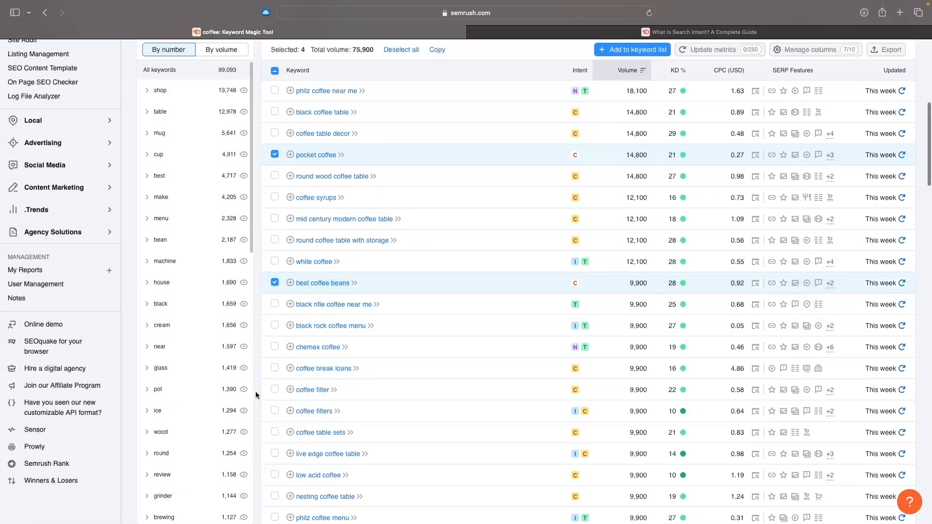
scroll(427, 405, up, 1)
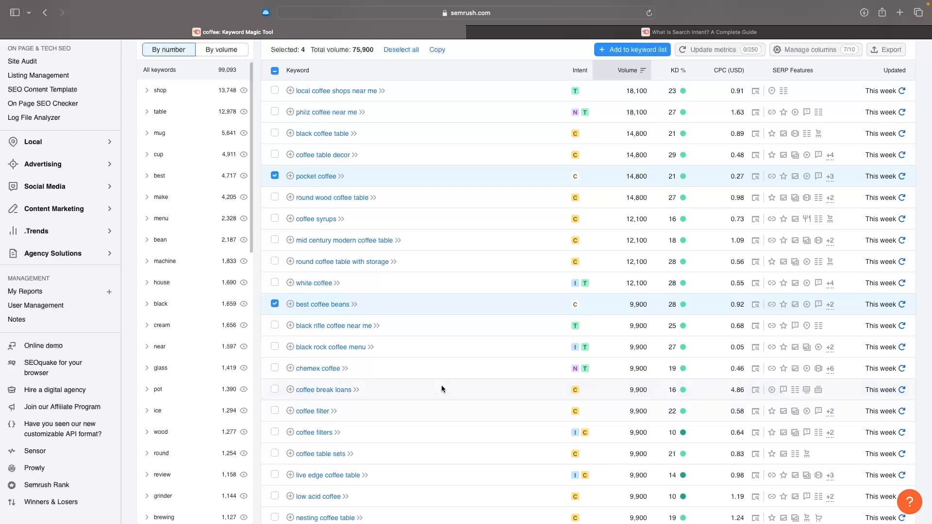
scroll(459, 349, down, 1)
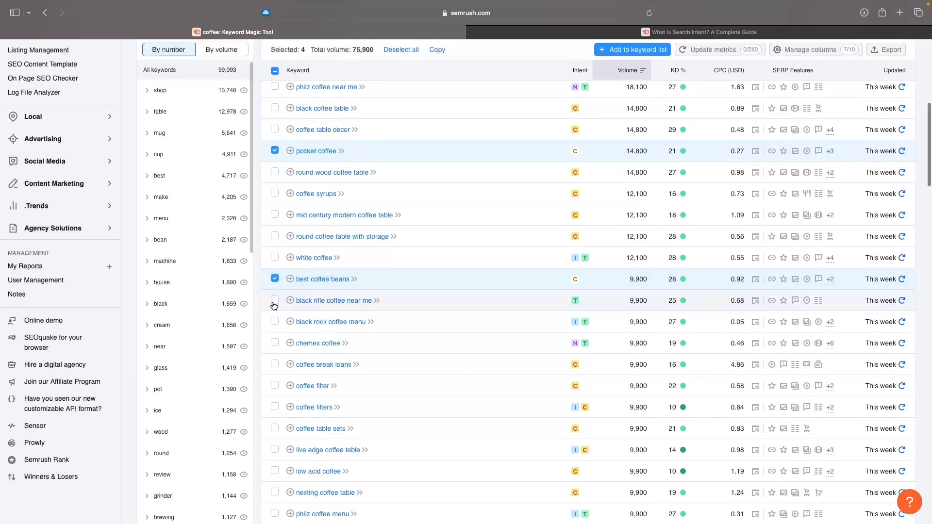
Add the selected keywords to a new keyword list named "Coffee (KD:0-29, I:CT)"
scroll(418, 367, up, 5)
scroll(418, 367, up, 3)
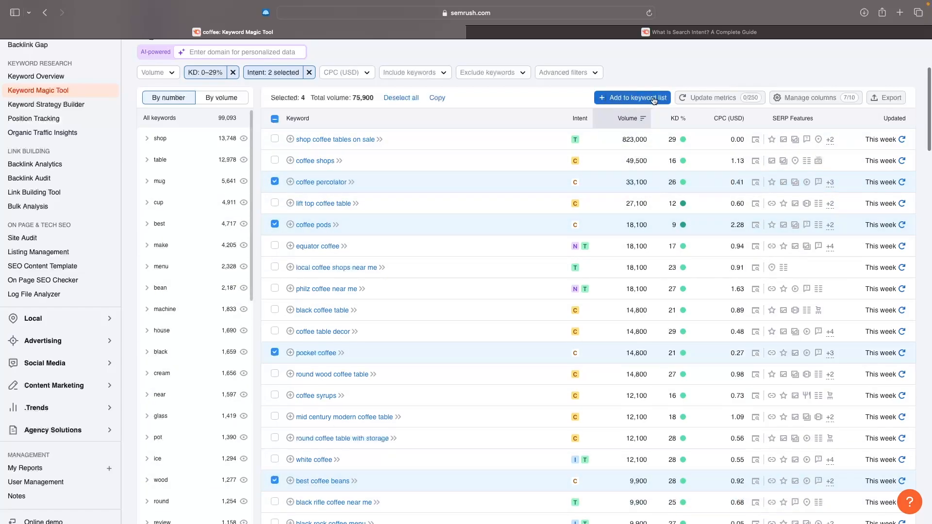
click(637, 100)
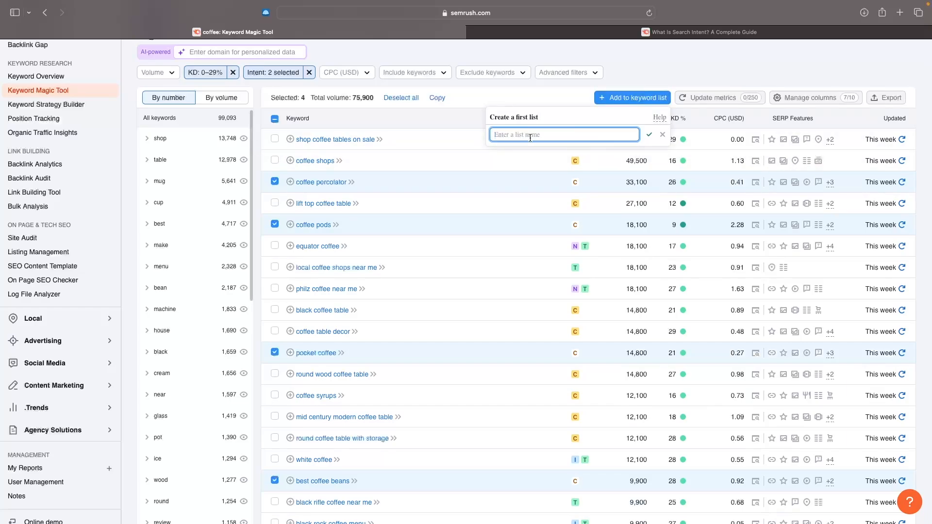
text(Coffee ()
key(Caps_Lock)
text((KD:0-29, I:CT))
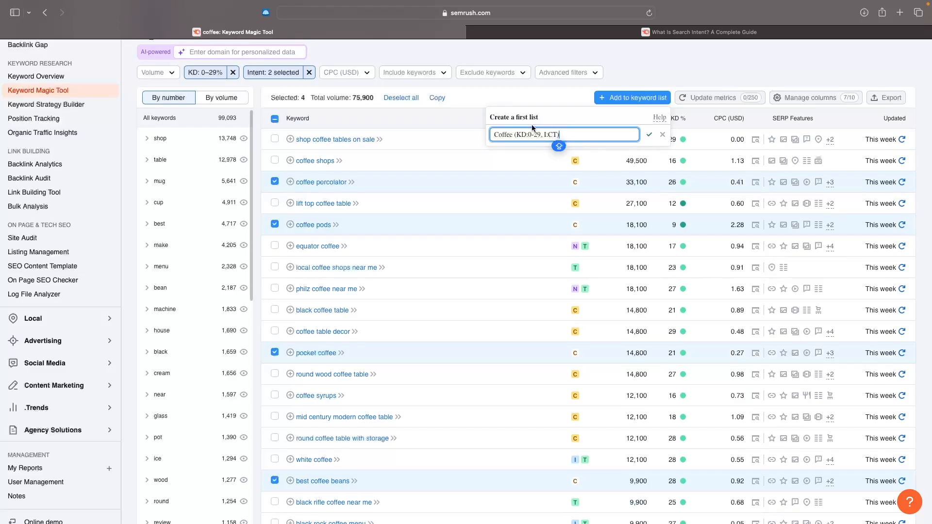
click(649, 135)
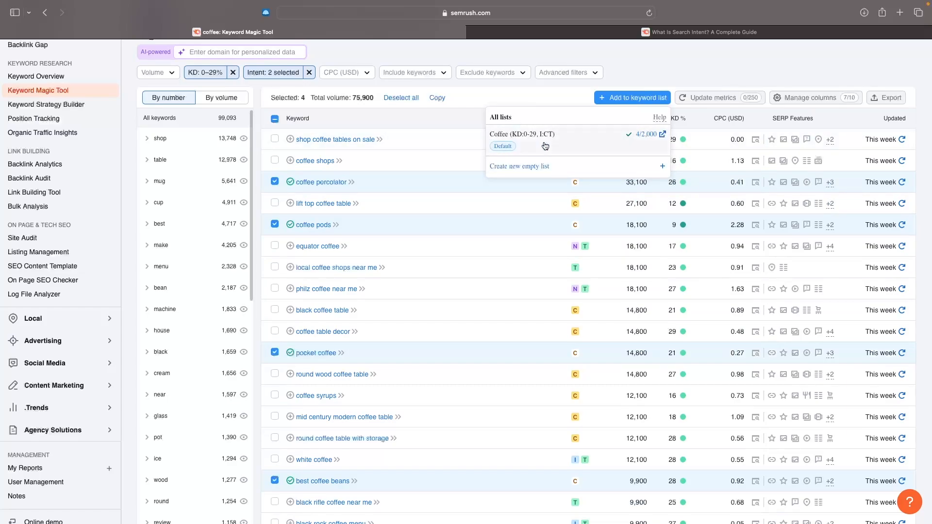
click(545, 146)
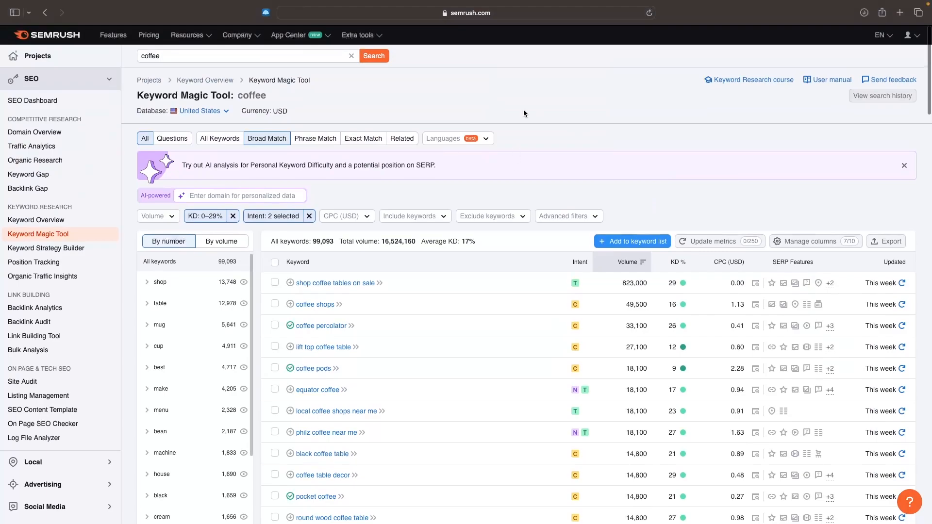
Open the saved keyword list "Coffee (KD:0-29, I:CT)" in Keyword Strategy Builder
scroll(523, 110, down, 3)
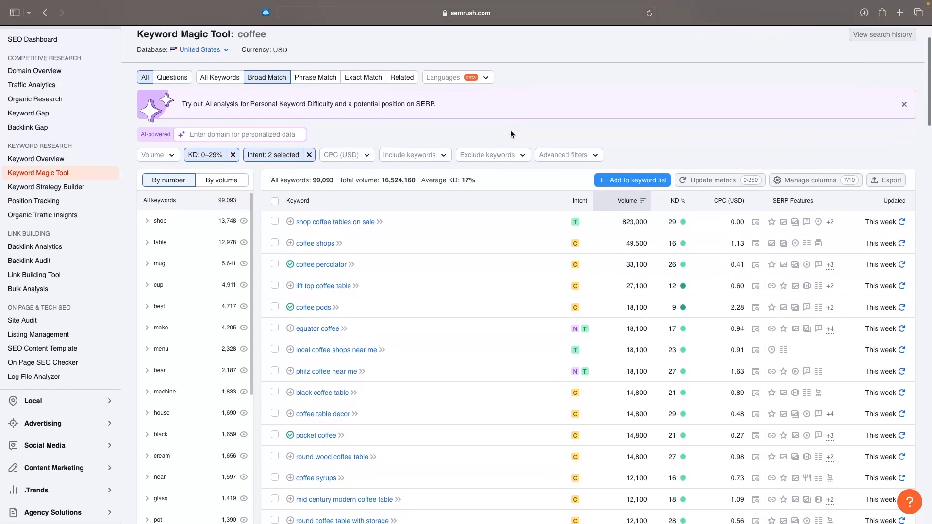
scroll(510, 133, down, 2)
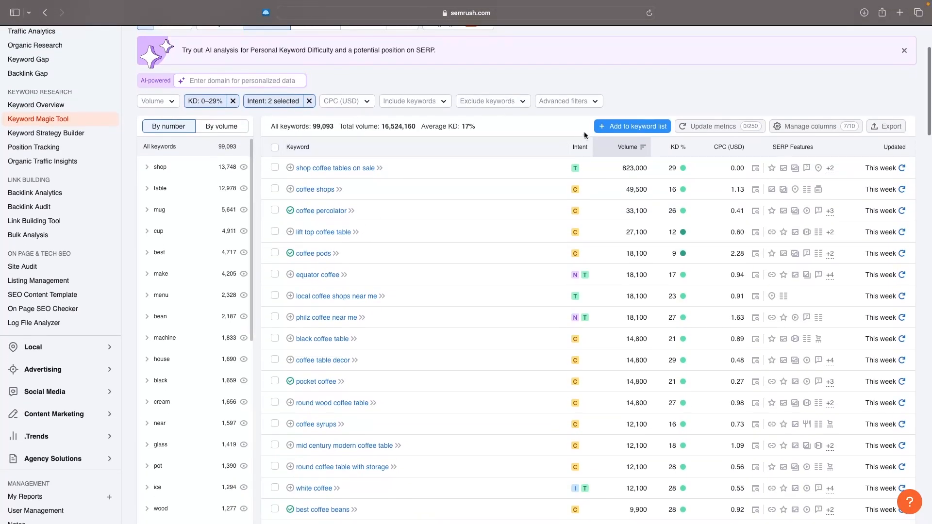
click(614, 127)
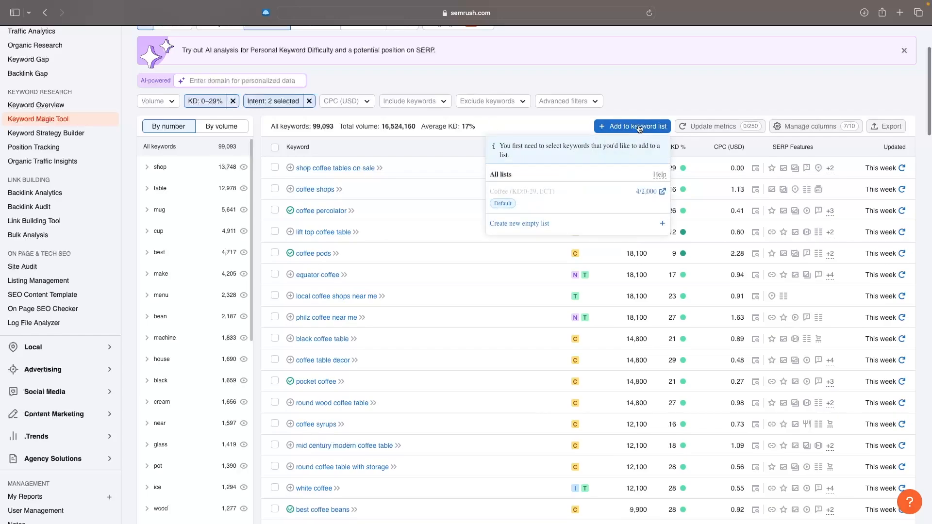
click(663, 193)
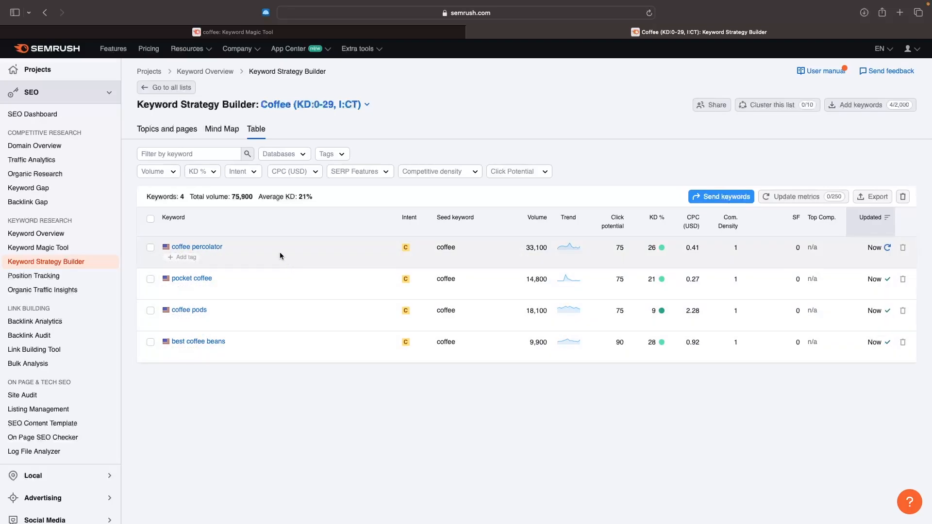
Open the keyword overview of "coffee percolator" from the list and examine its volume, difficulty, intent and keyword ideas
click(206, 248)
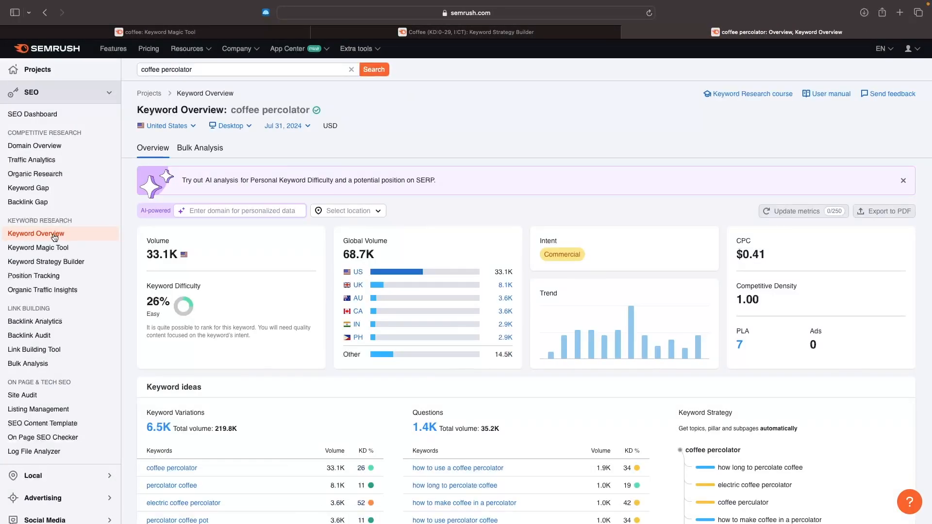
scroll(506, 145, down, 1)
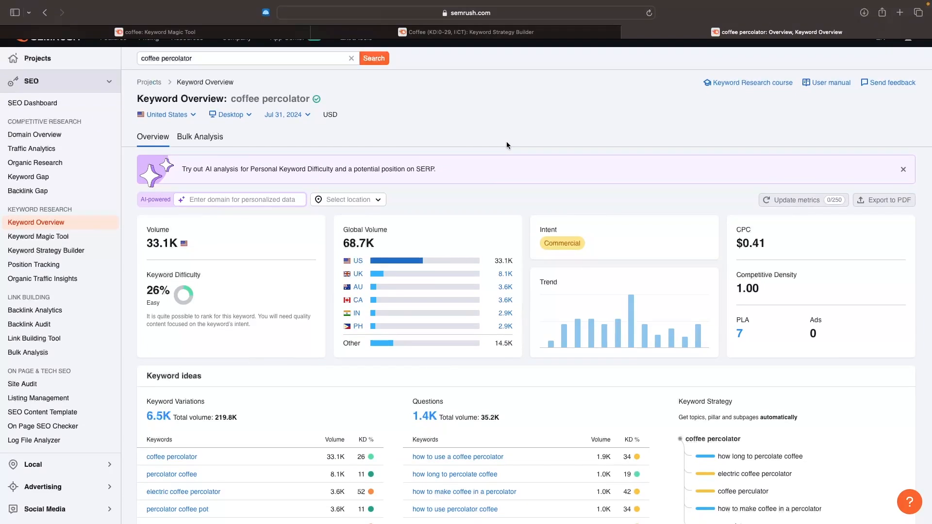
scroll(507, 145, up, 1)
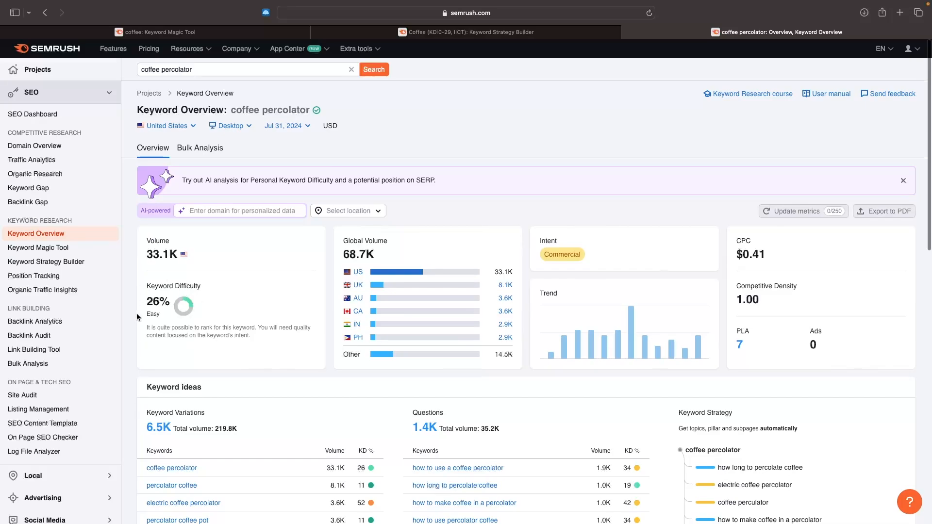
drag(141, 249, 179, 252)
click(177, 248)
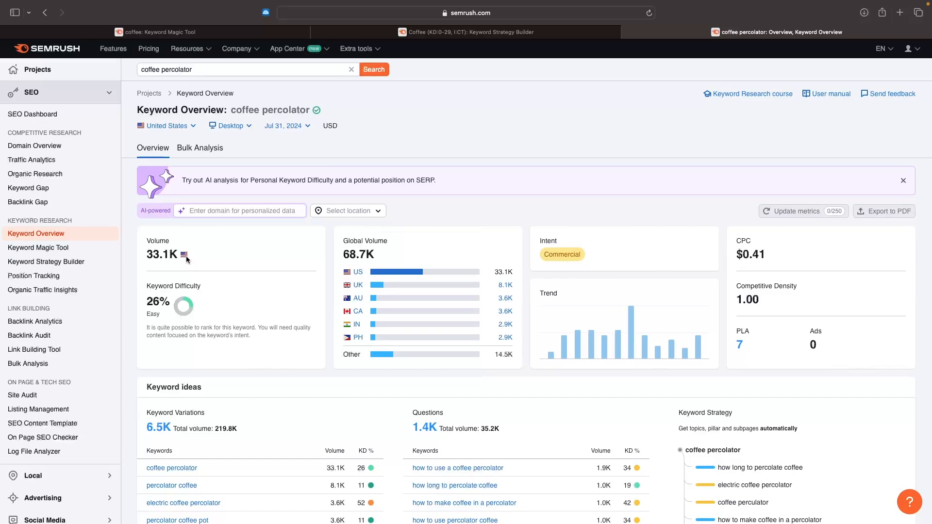
drag(143, 255, 178, 254)
click(197, 251)
mouse_move(440, 315)
scroll(491, 354, down, 5)
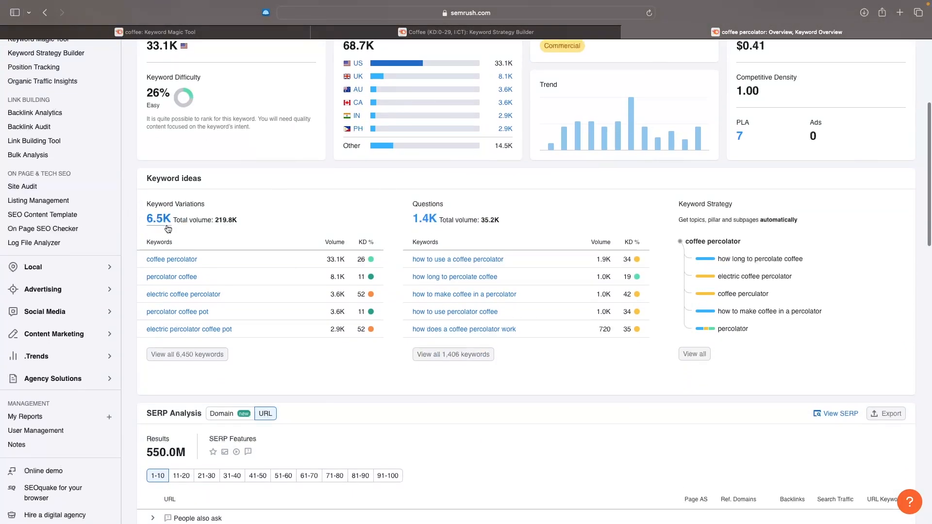
Revisit the saved keyword list, return to the "coffee percolator" overview, and open its full set of keyword variations
click(515, 33)
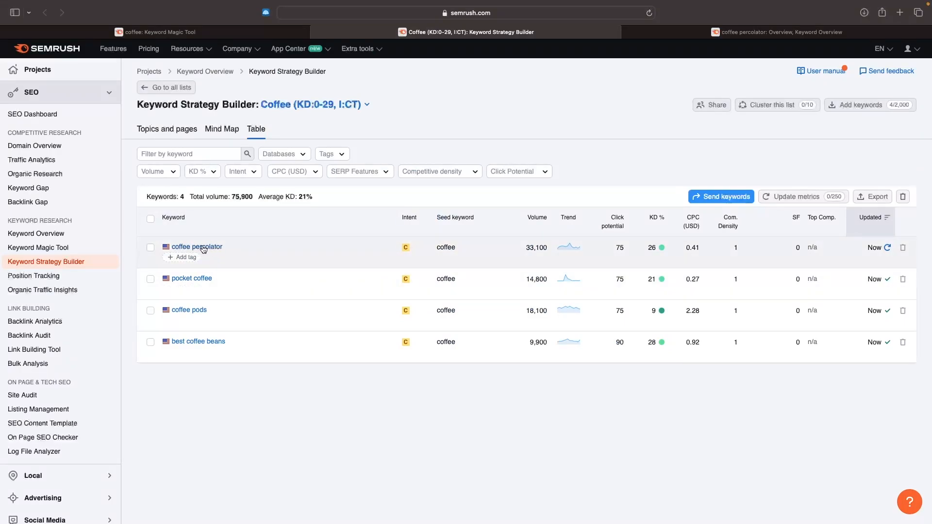
click(702, 32)
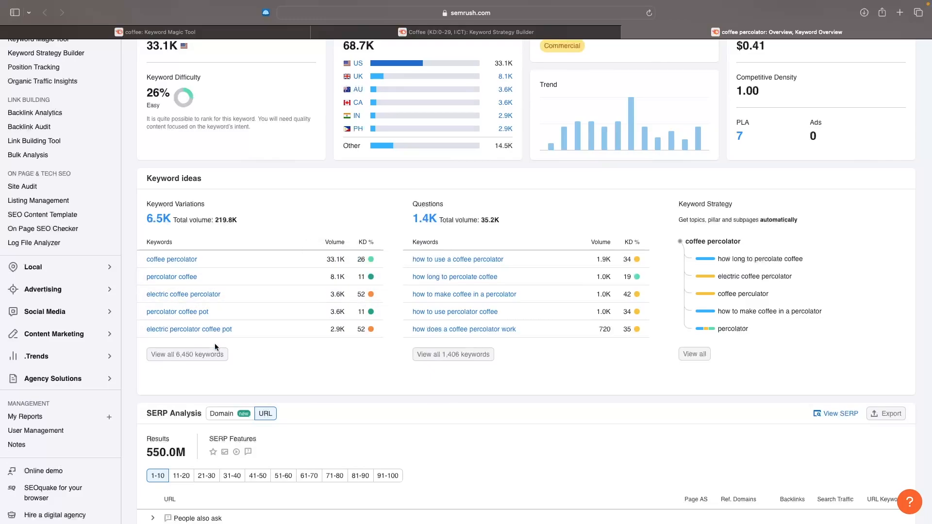
click(212, 359)
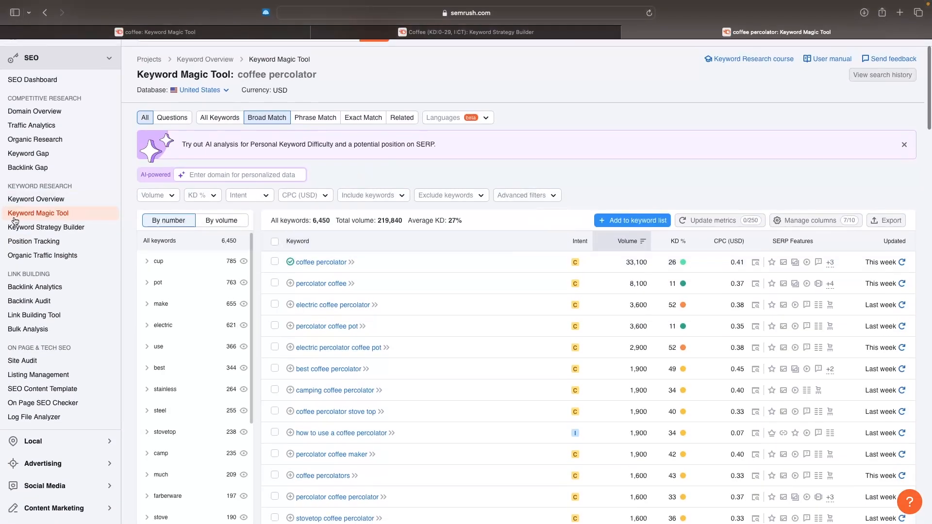
scroll(79, 212, up, 2)
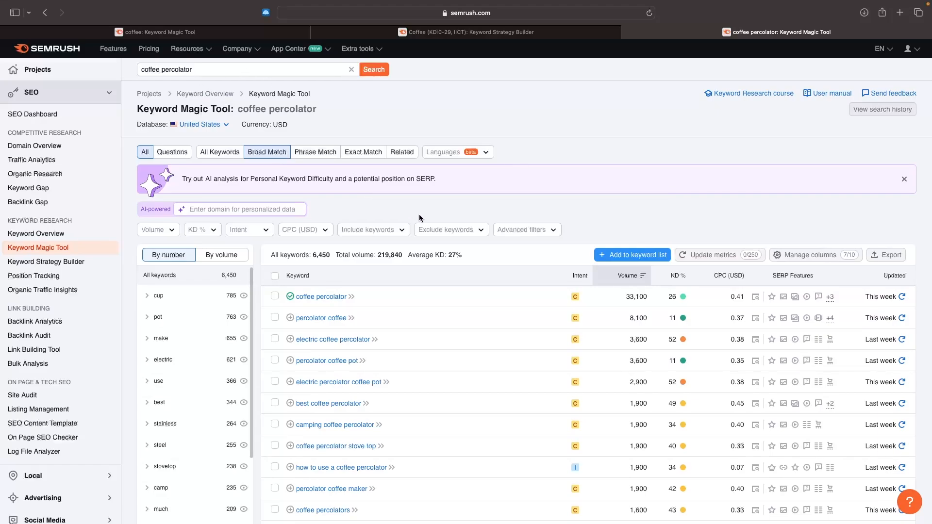
Filter the coffee percolator variations to a custom keyword difficulty range of 0 to 29
scroll(419, 214, down, 3)
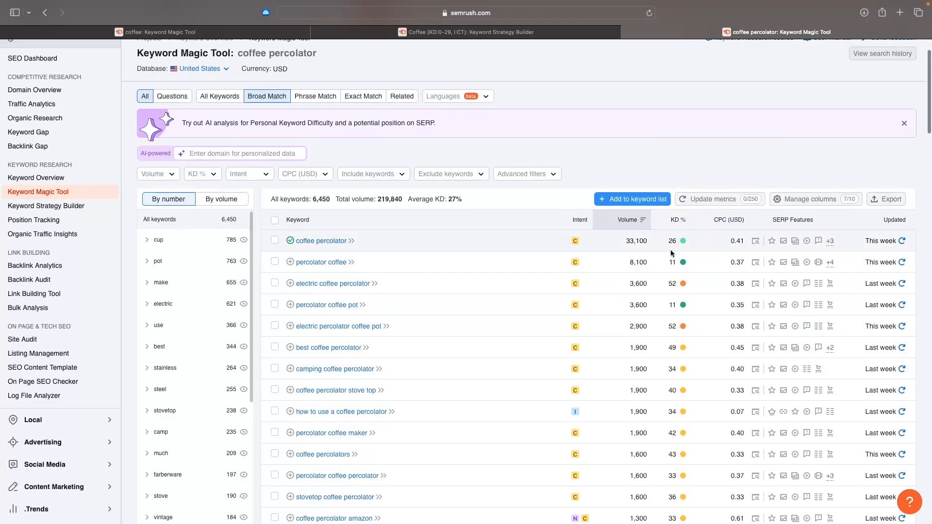
click(207, 179)
click(207, 307)
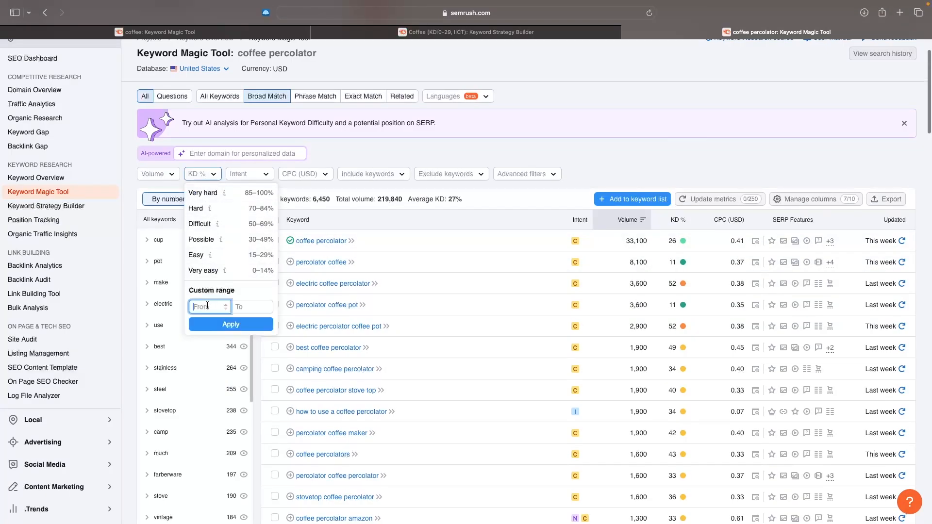
text(0)
key(Tab)
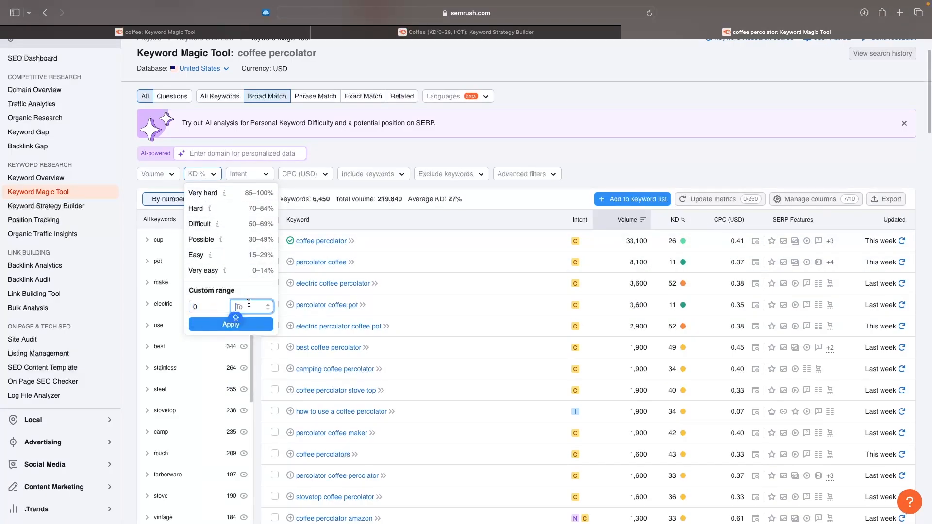
text(29)
click(247, 329)
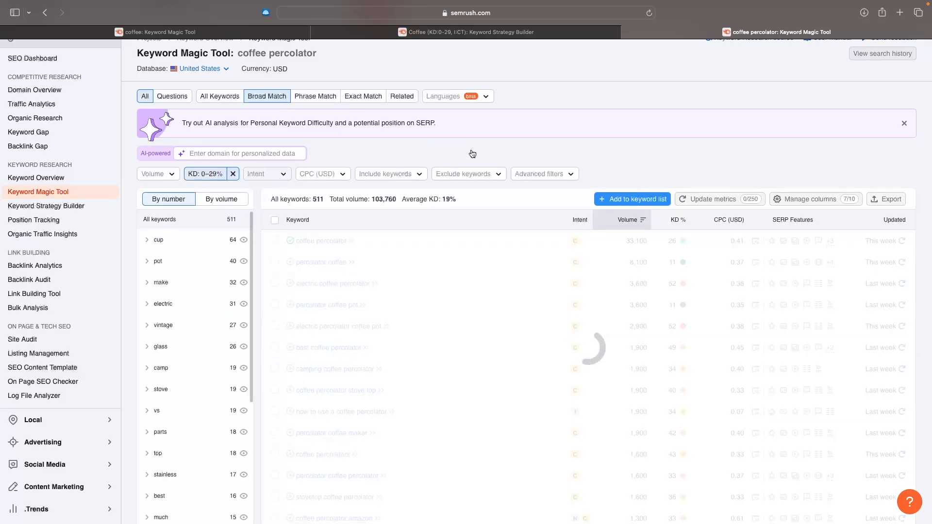
Check the meaning of the intent labels for "how long to percolate coffee" and "percolator coffee"
scroll(477, 190, down, 1)
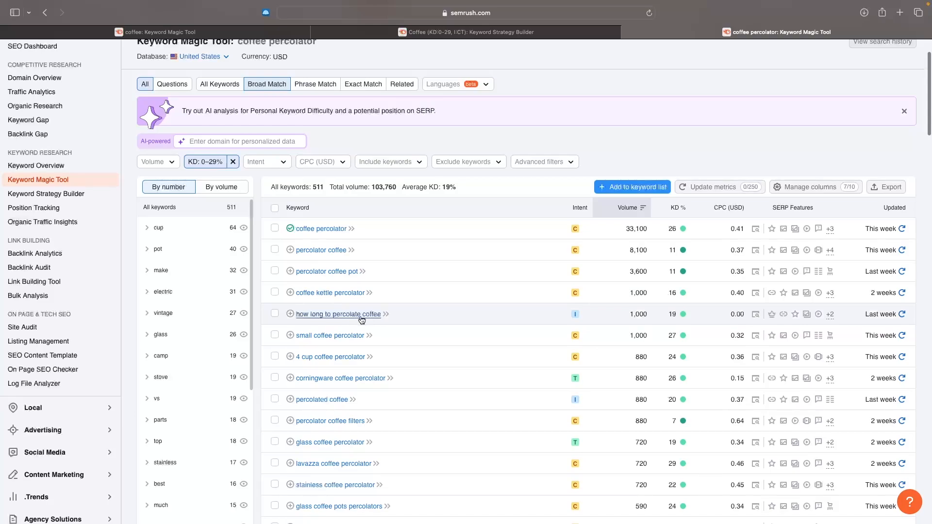
mouse_move(575, 315)
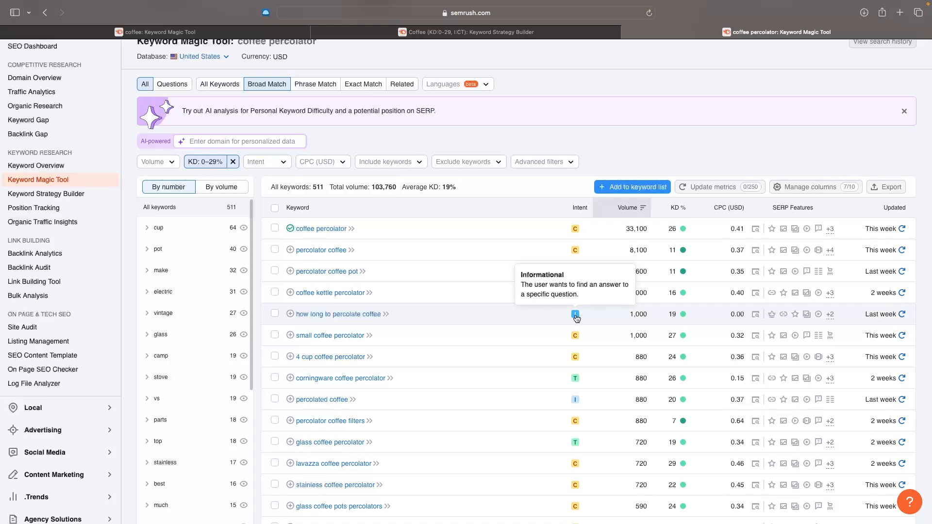
mouse_move(577, 254)
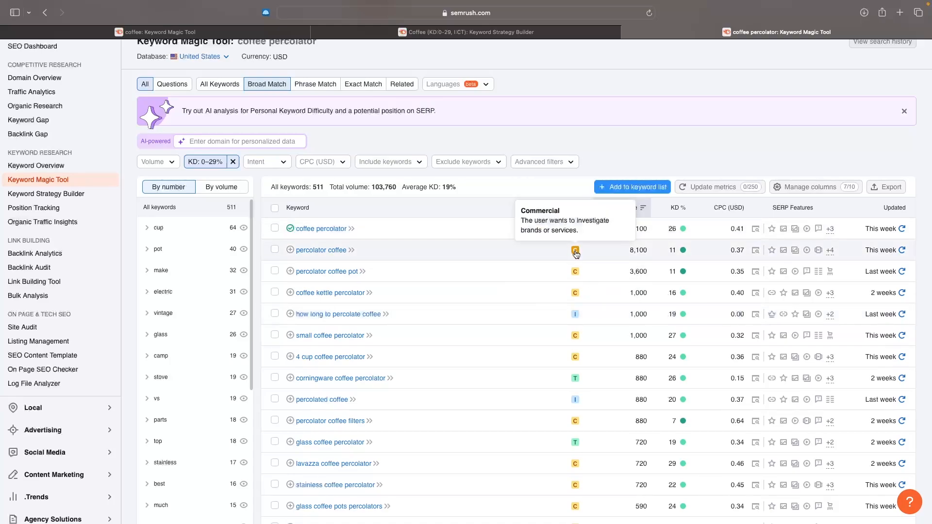
Add the keyword "how long to percolate coffee" to a new keyword list named "Coffee Perculator"
mouse_move(577, 294)
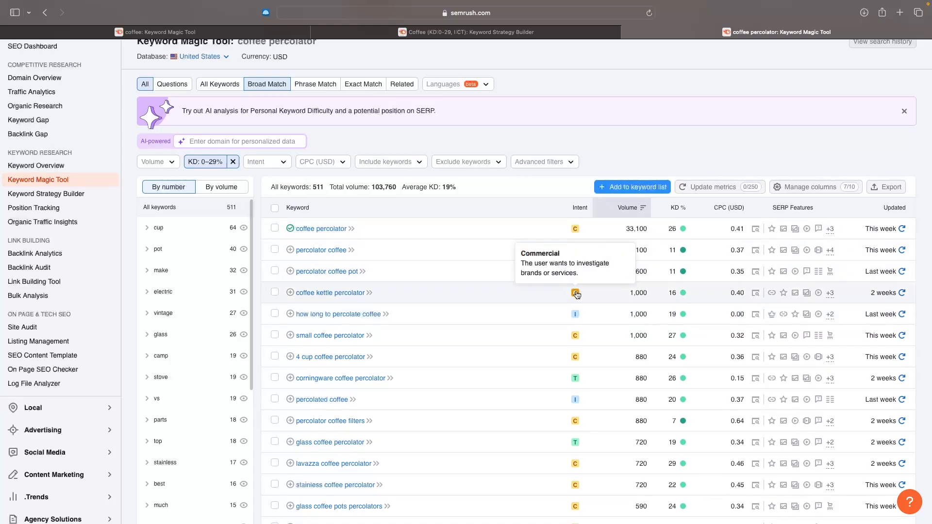
click(275, 315)
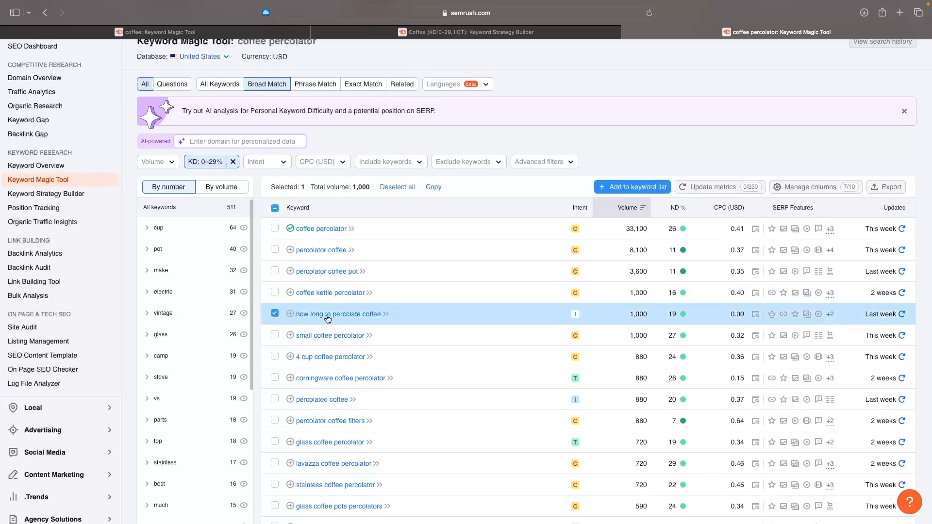
click(643, 191)
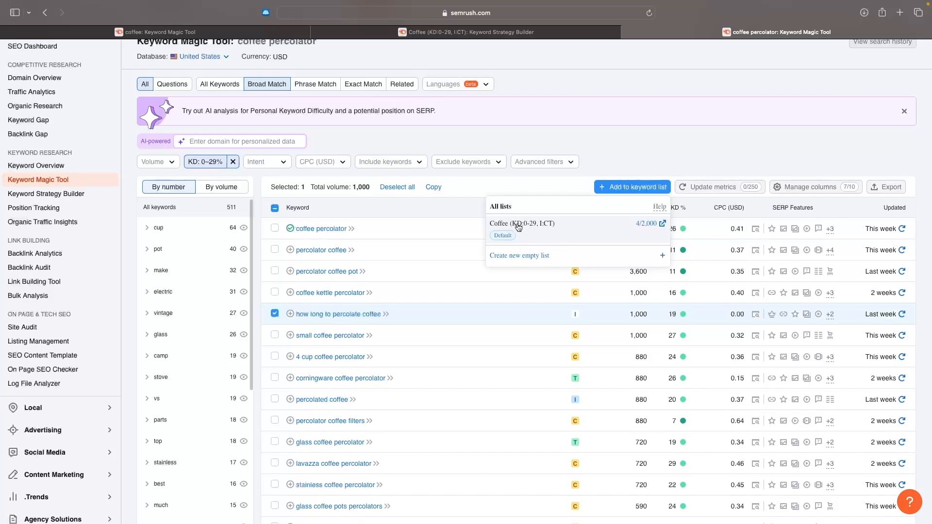
click(540, 258)
text(Coffe)
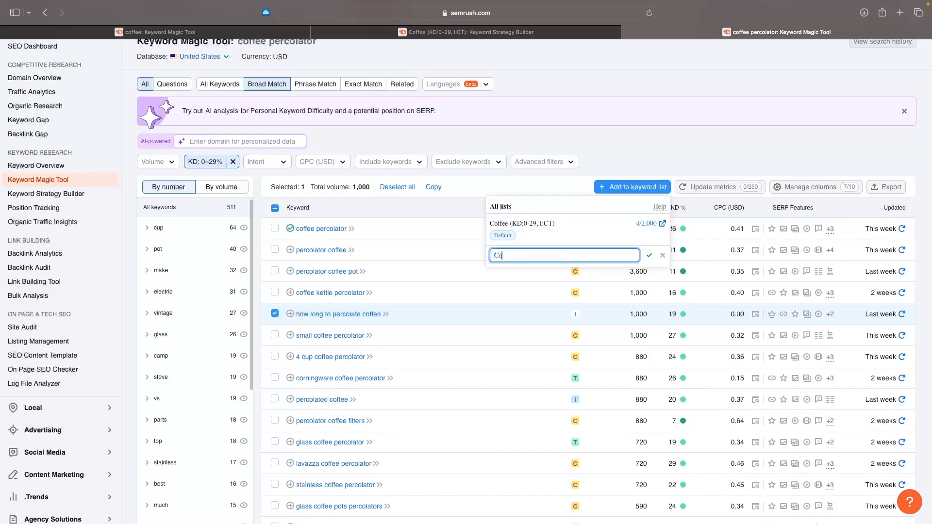
text(e Perculator)
click(649, 255)
Return to the "coffee percolator" overview, open its full set of question keywords and look through their volume and difficulty
click(43, 13)
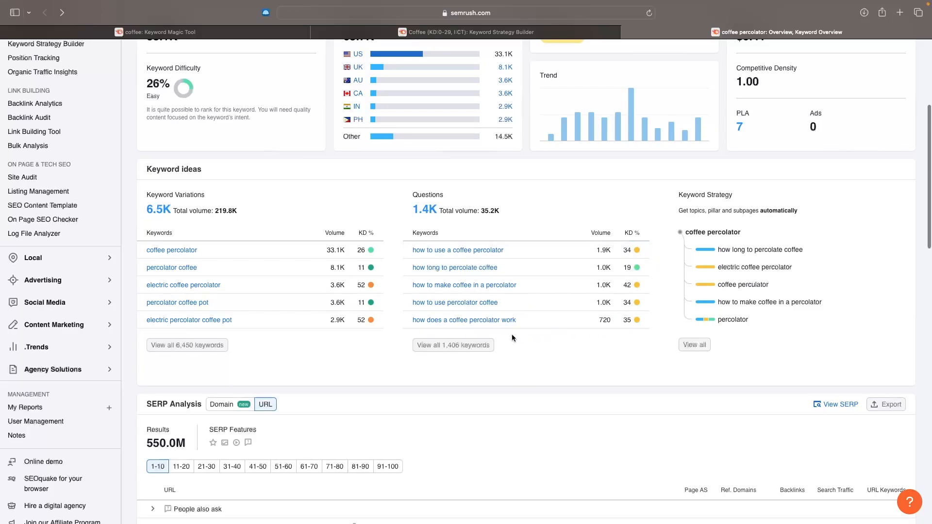
click(482, 345)
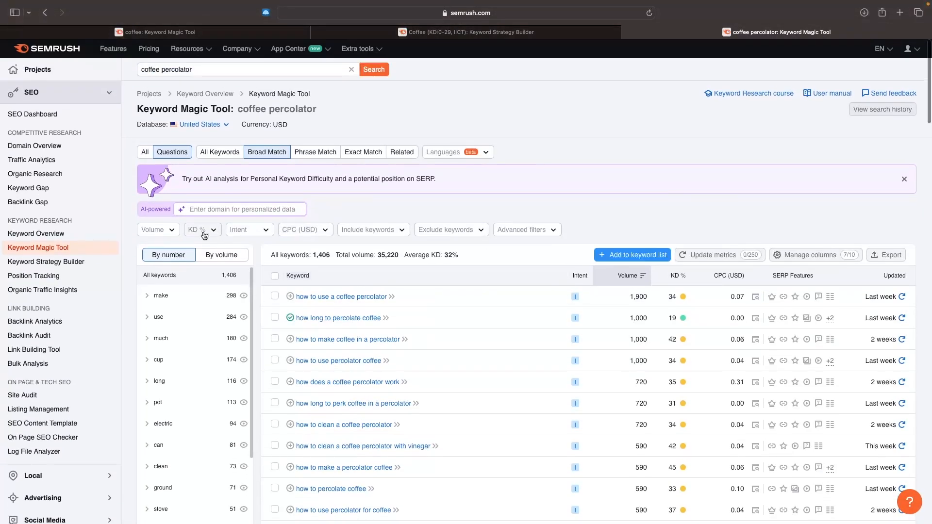
click(200, 229)
scroll(550, 224, down, 1)
scroll(547, 222, down, 3)
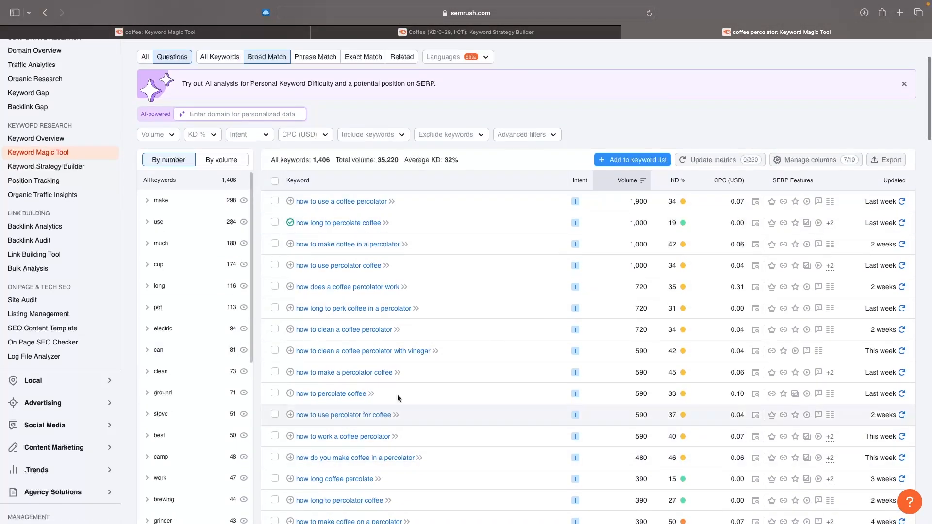
Go back to the "coffee percolator" overview and examine its metrics and the top-ranking pages in the SERP analysis
key(super+[)
scroll(551, 291, up, 3)
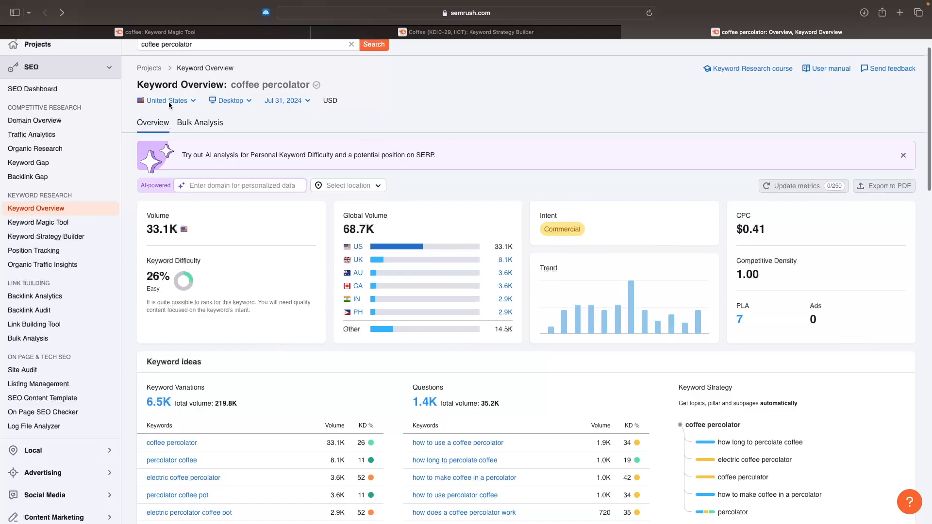
scroll(459, 141, down, 10)
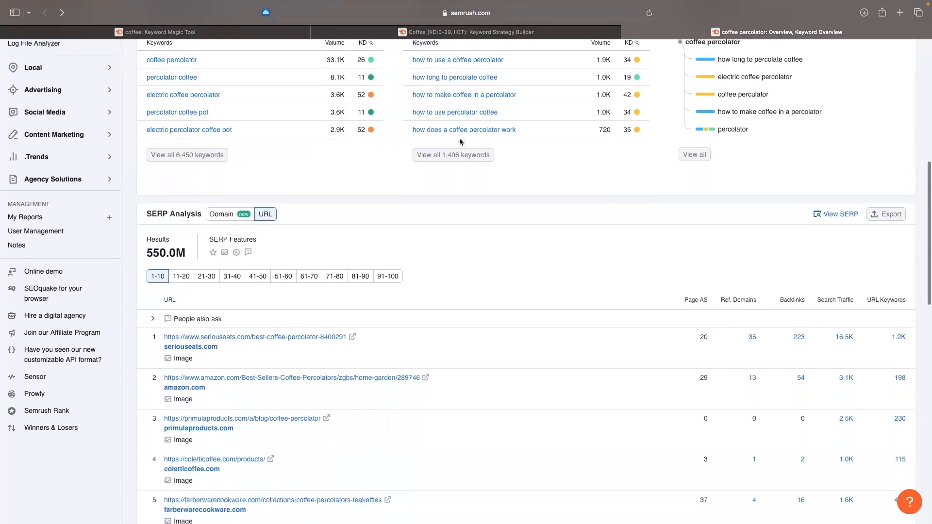
scroll(460, 141, down, 1)
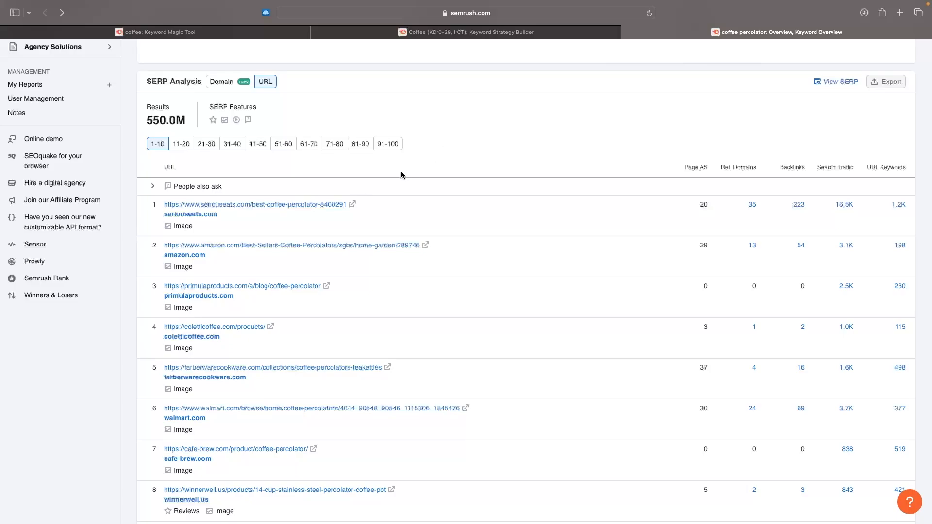
scroll(434, 155, up, 10)
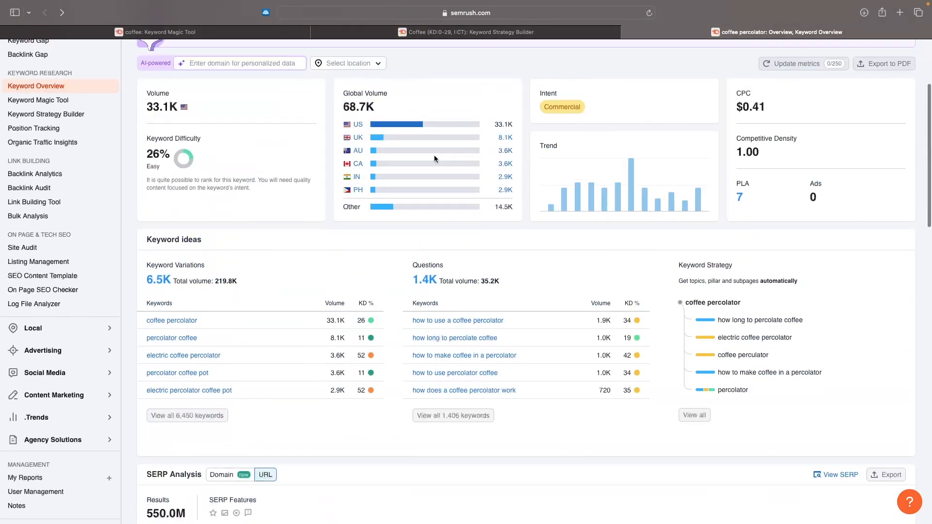
scroll(434, 156, up, 3)
scroll(316, 139, down, 10)
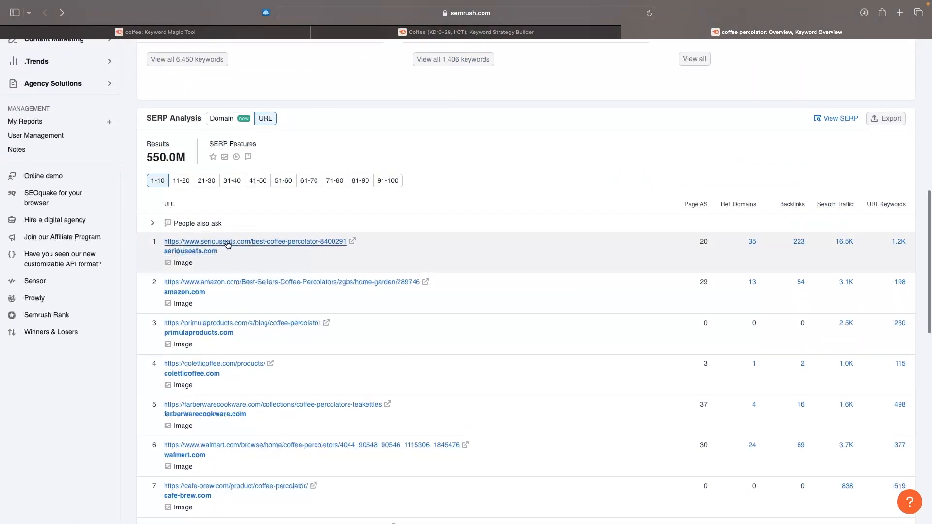
scroll(238, 249, up, 1)
Open the organic research for the top-ranking seriouseats.com page and skim through its live coffee percolator article
click(298, 247)
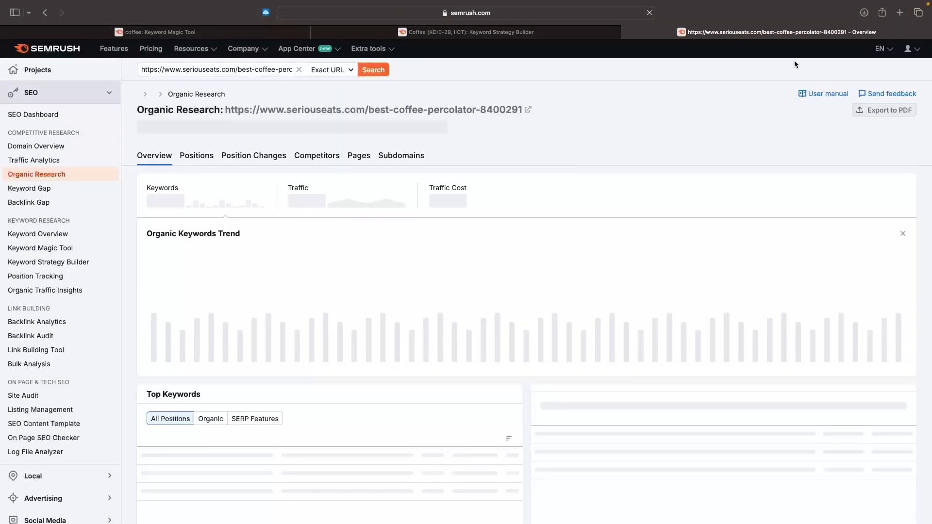
click(529, 110)
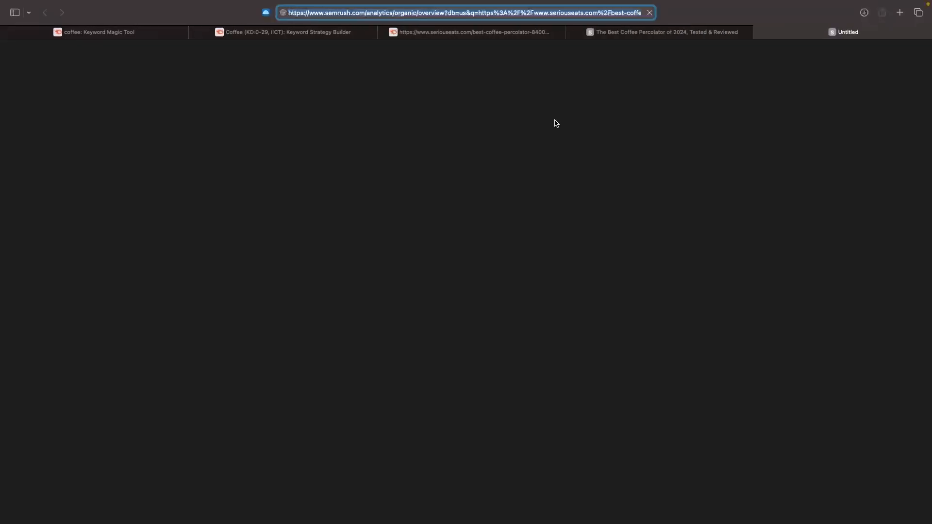
scroll(698, 338, down, 3)
scroll(698, 336, down, 10)
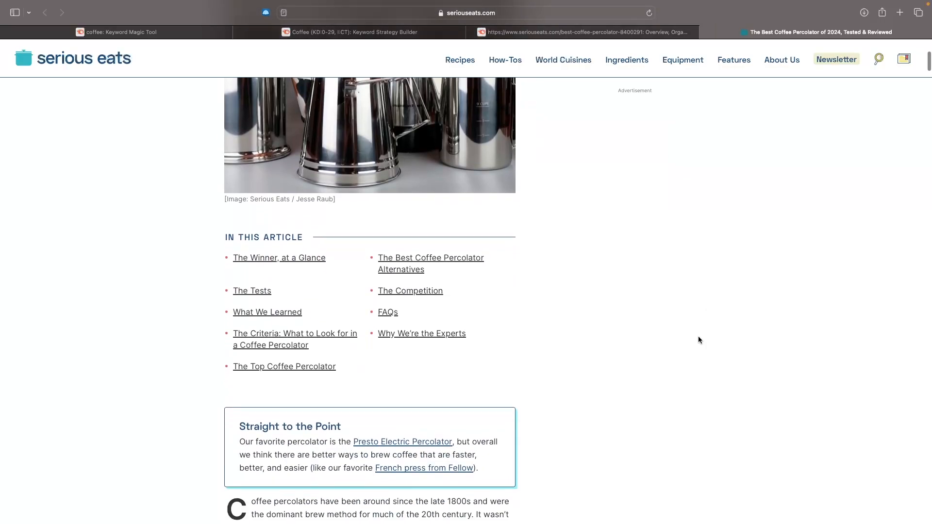
scroll(790, 379, down, 15)
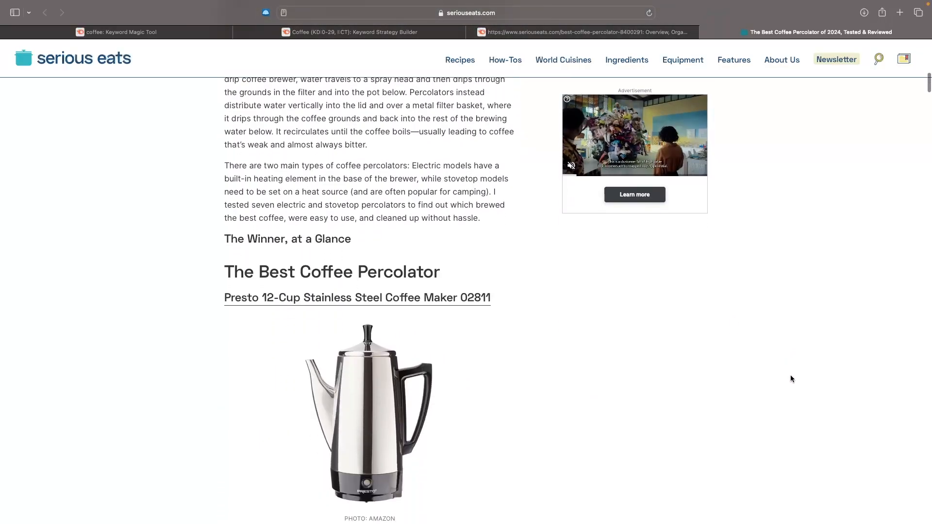
scroll(791, 376, down, 20)
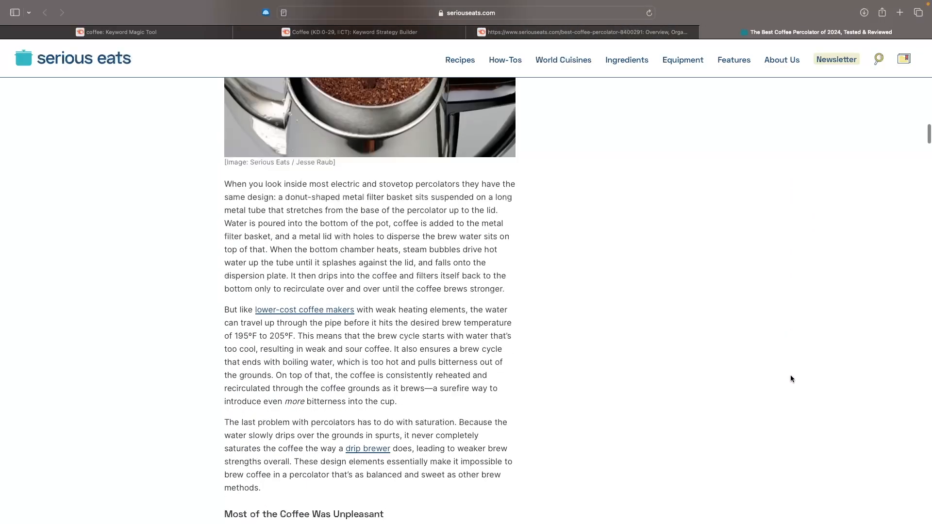
scroll(790, 378, down, 15)
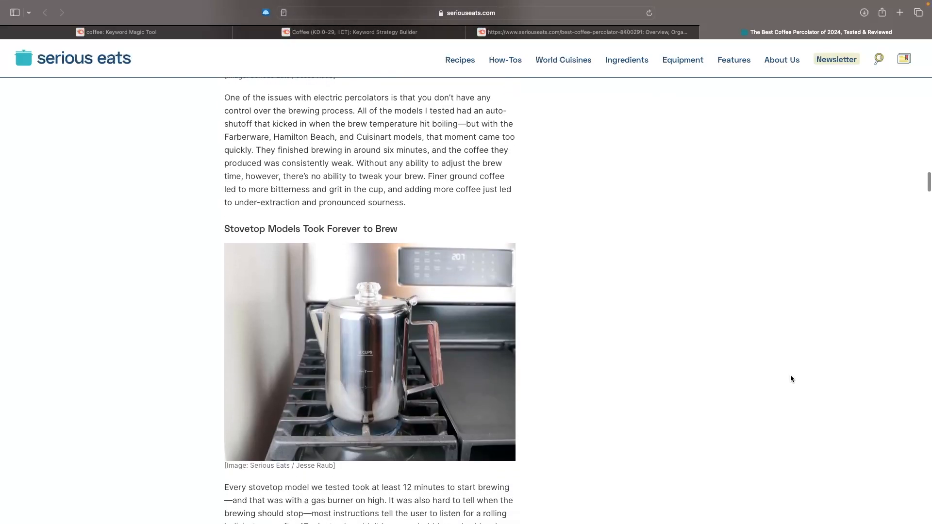
scroll(790, 379, down, 5)
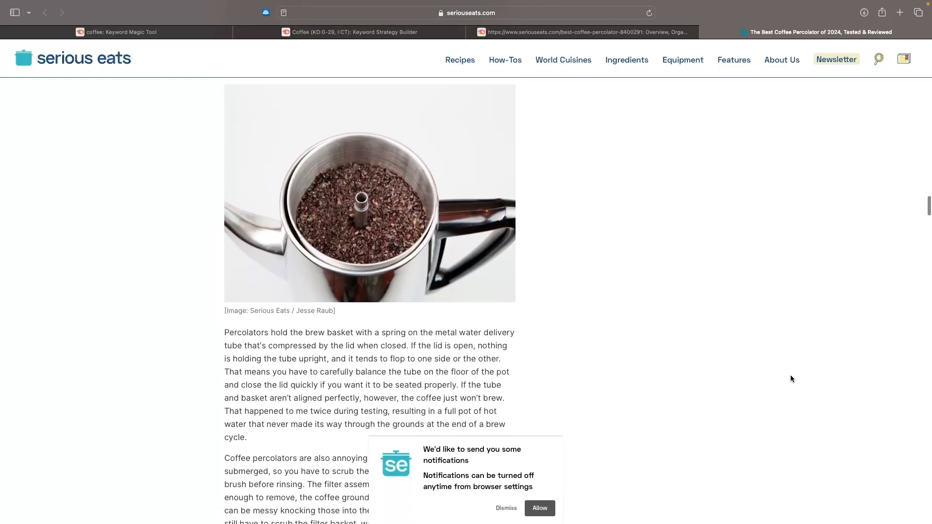
click(703, 33)
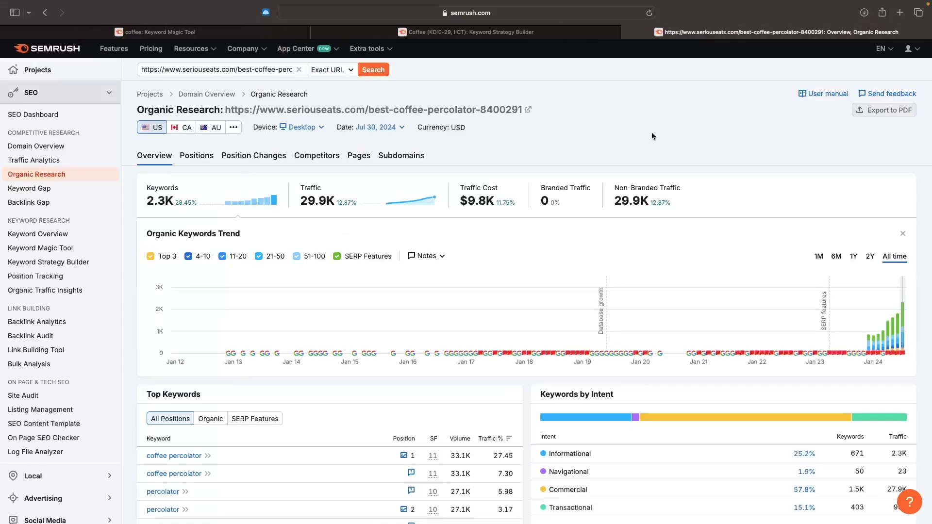
scroll(622, 129, left, 10)
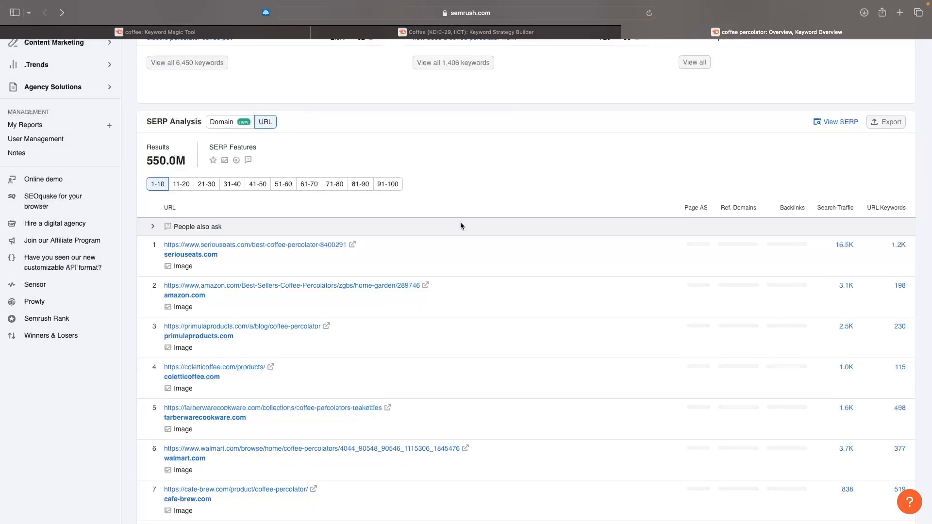
Open the organic research report for the whole seriouseats.com domain and examine its keyword trend and traffic
click(192, 255)
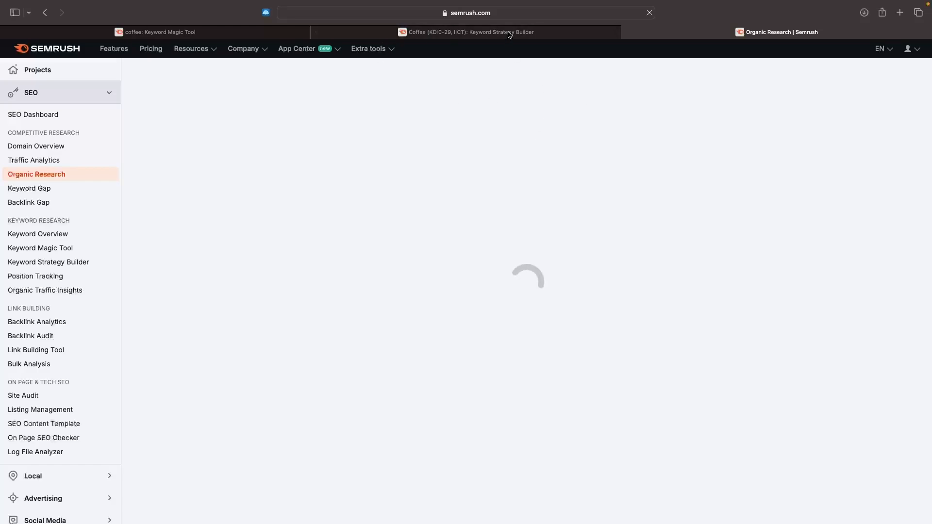
scroll(508, 229, down, 2)
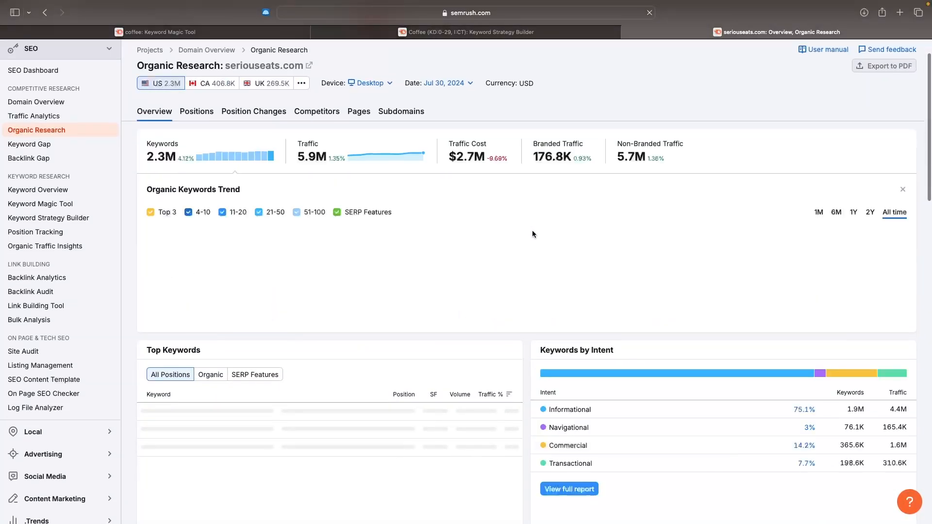
scroll(596, 203, up, 1)
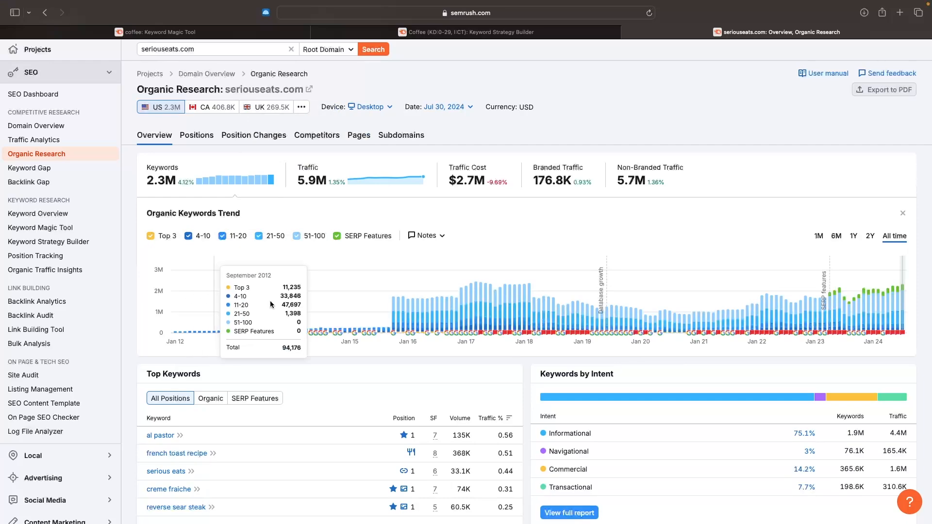
scroll(532, 192, up, 1)
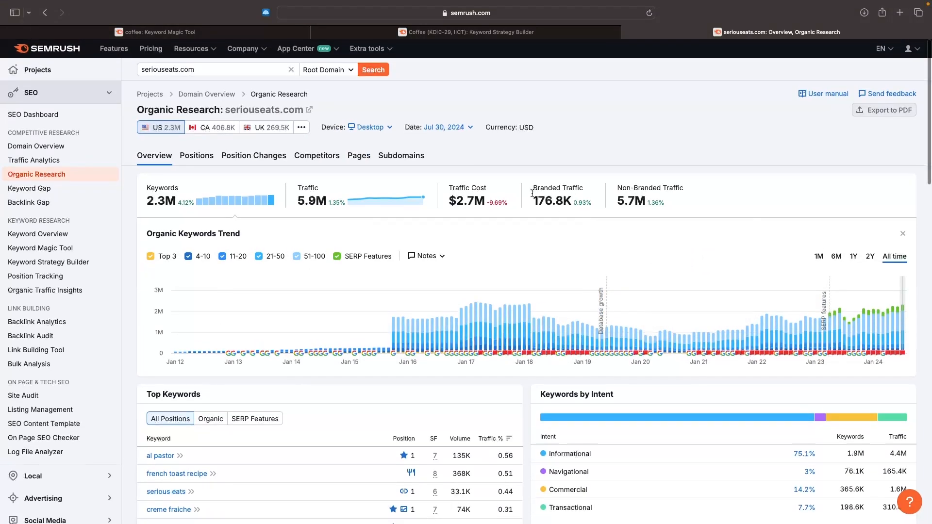
Visit the live seriouseats.com homepage and skim the topics it covers, closing it when done
click(309, 112)
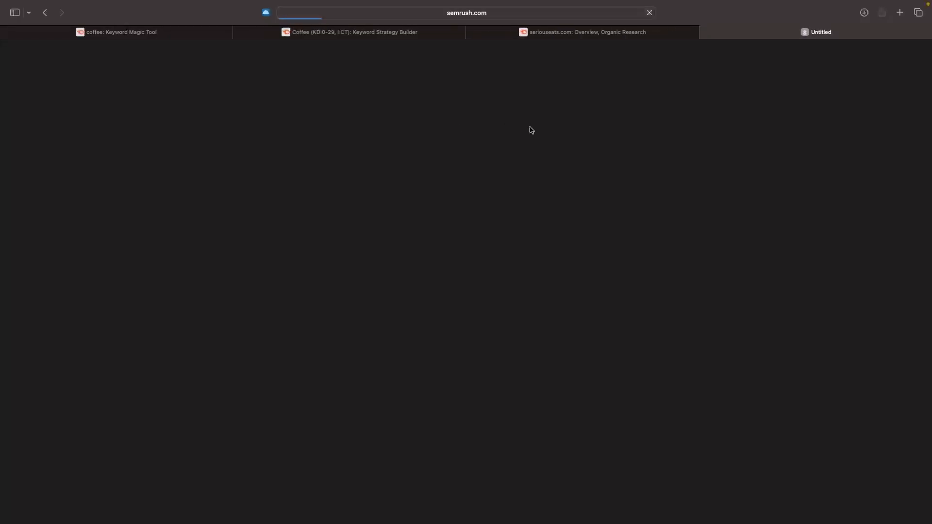
scroll(576, 152, down, 8)
scroll(576, 152, down, 13)
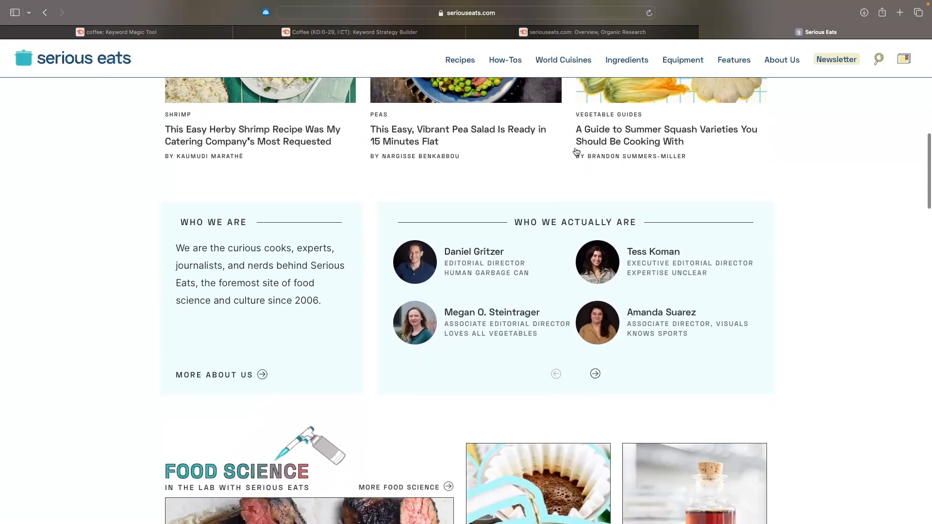
scroll(576, 152, up, 20)
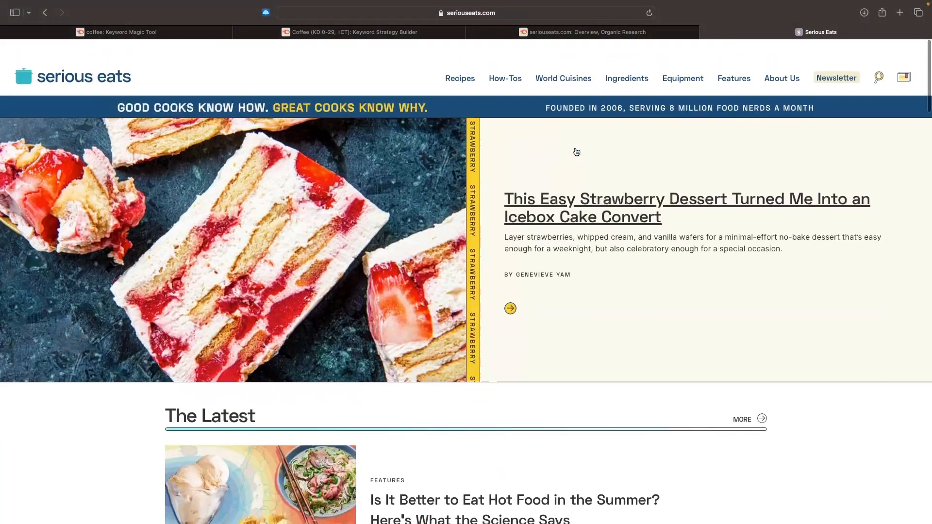
key(super+w)
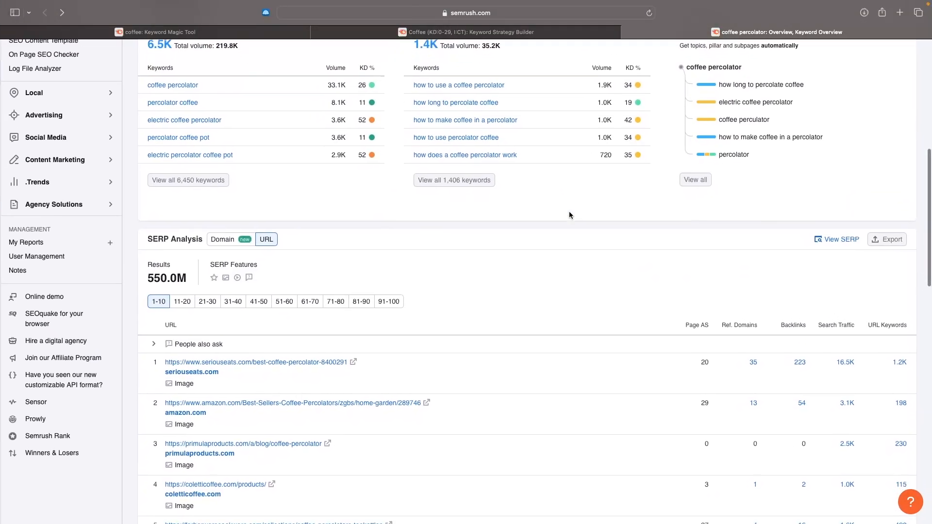
Open the overview of "pocket coffee" from the saved Coffee (KD:0-29, I:CT) list and examine its metrics, keyword ideas and ranking pages
scroll(477, 182, up, 5)
click(470, 32)
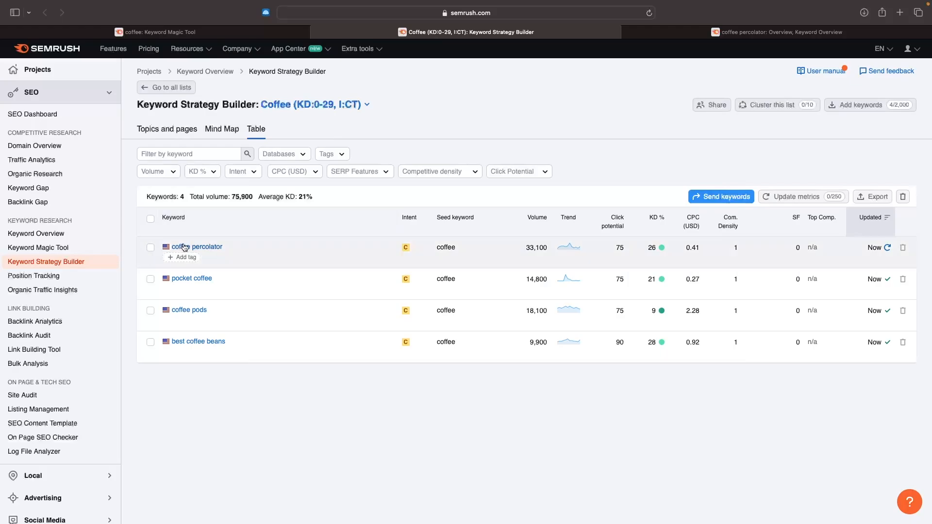
click(192, 278)
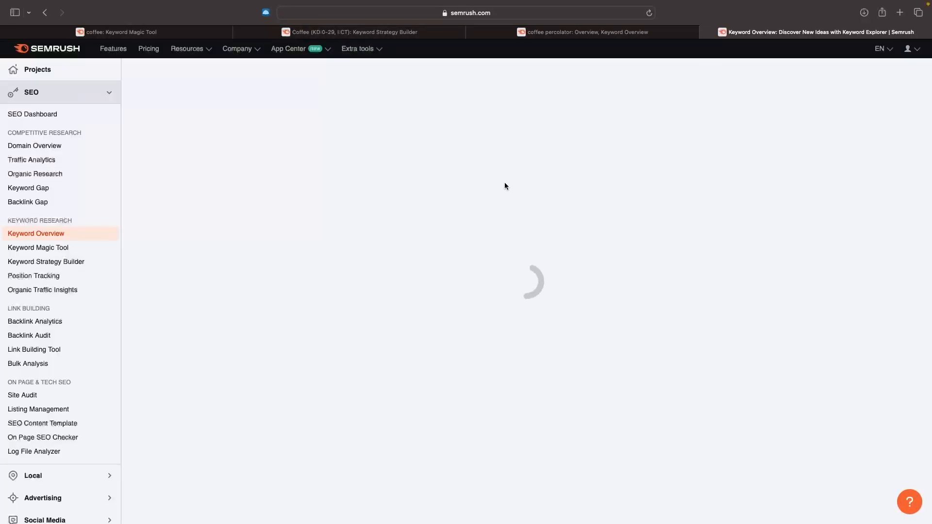
scroll(545, 206, down, 3)
scroll(546, 203, down, 3)
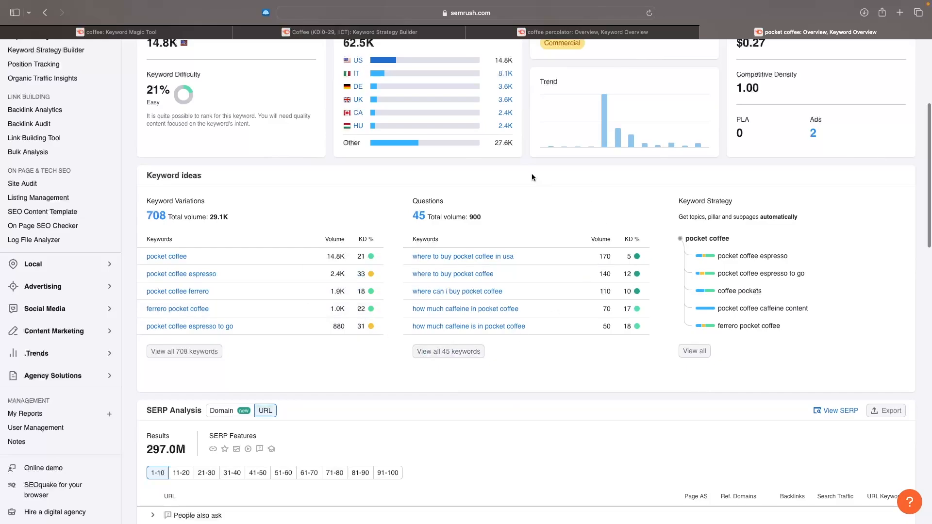
scroll(499, 330, up, 3)
scroll(443, 279, down, 15)
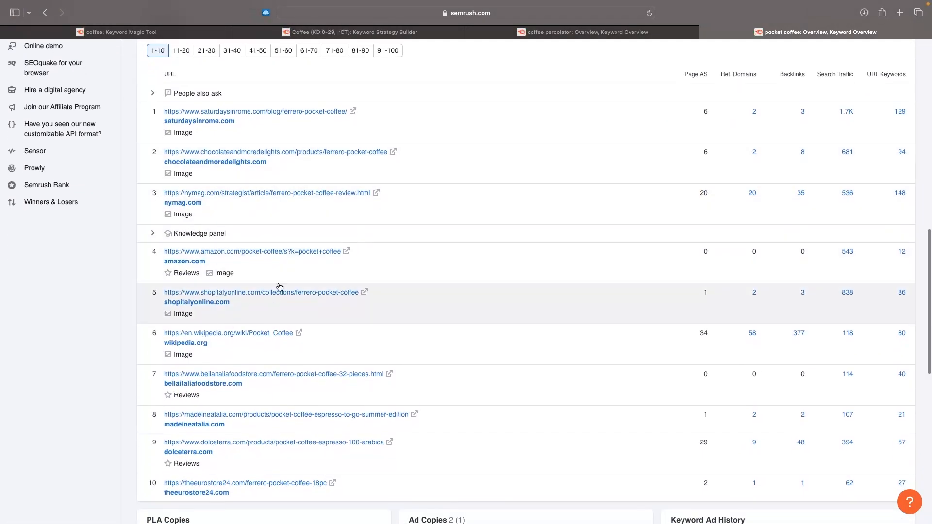
scroll(277, 287, up, 20)
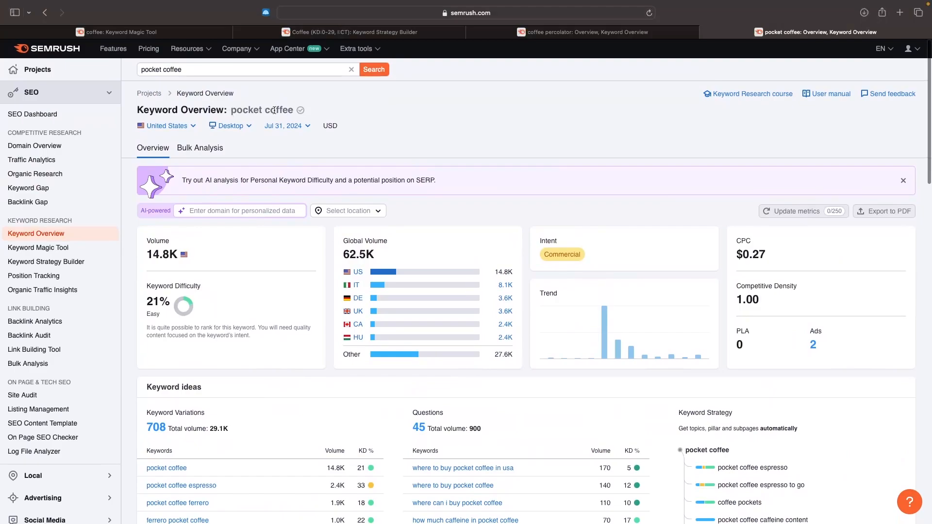
key(super+w)
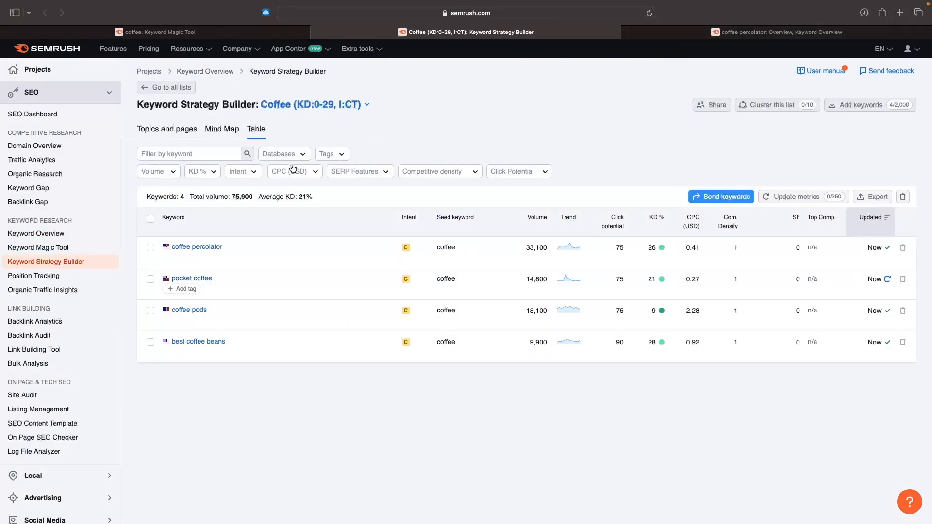
Run a Keyword Magic Tool search for "coffee beans" in the US database
click(69, 248)
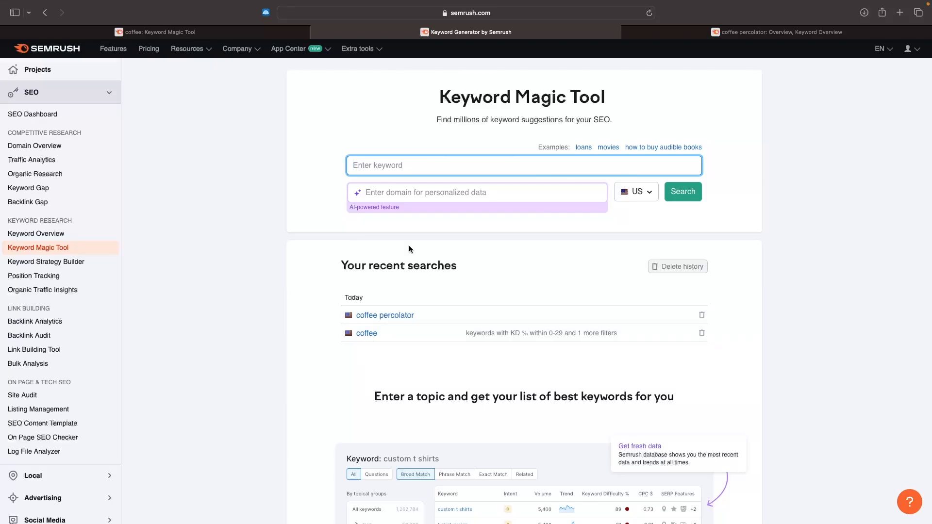
text(coffee beans)
key(Return)
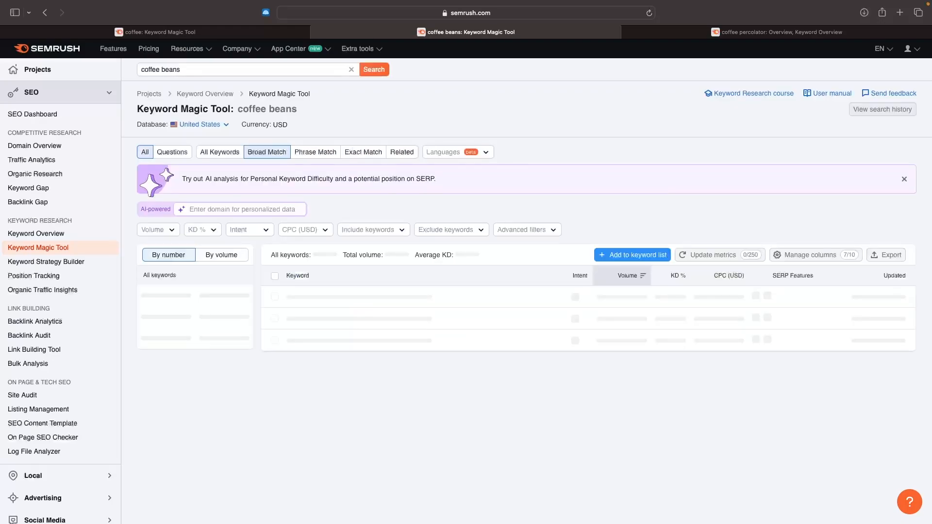
Filter the "coffee beans" keywords to Easy difficulty (KD 15–29%) and skim the filtered list for promising ones
scroll(368, 197, down, 2)
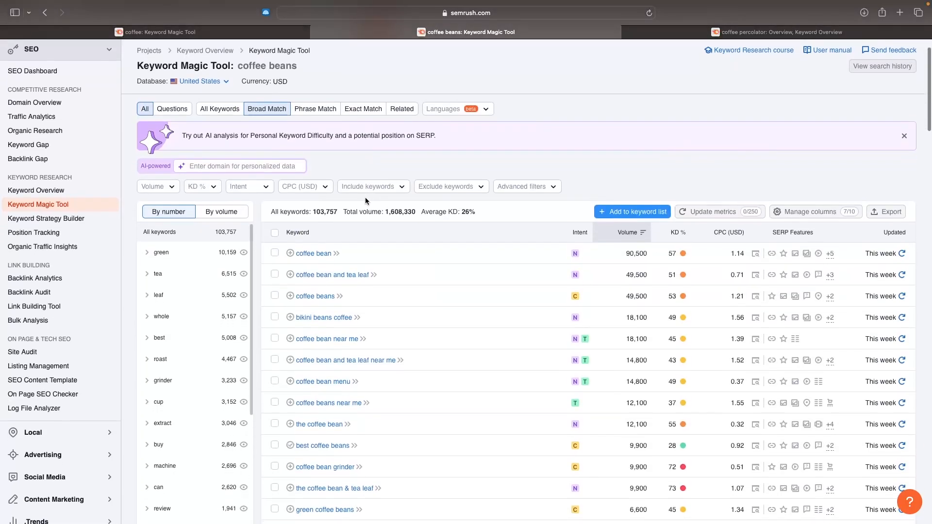
click(214, 185)
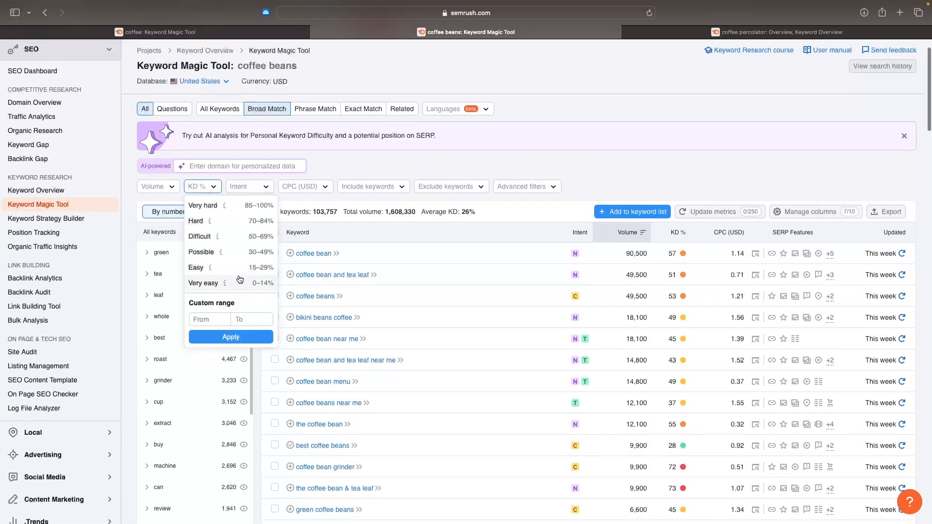
click(196, 268)
scroll(446, 266, up, 1)
scroll(446, 267, down, 4)
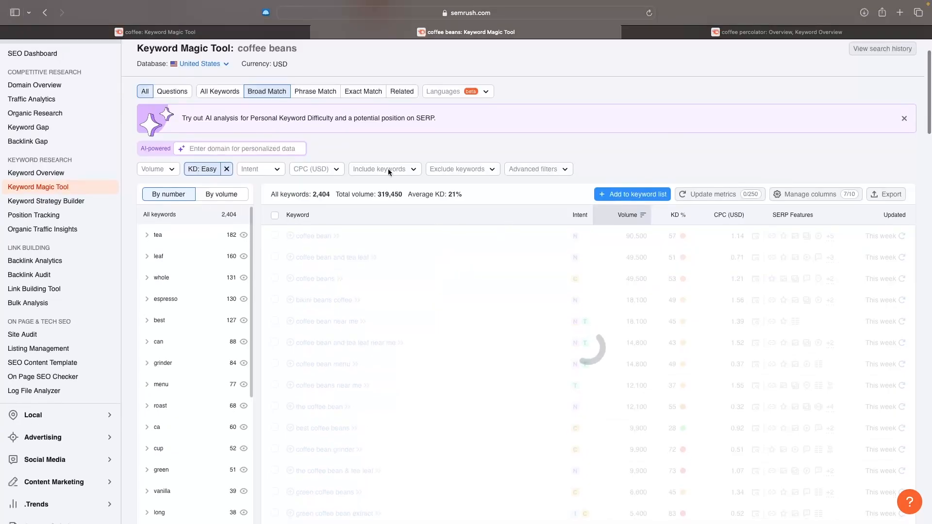
scroll(479, 288, down, 3)
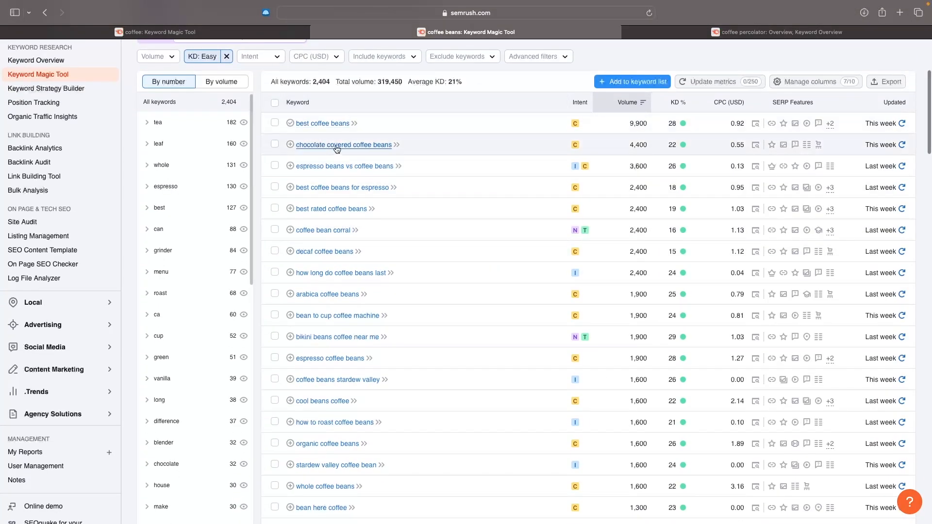
scroll(409, 146, up, 2)
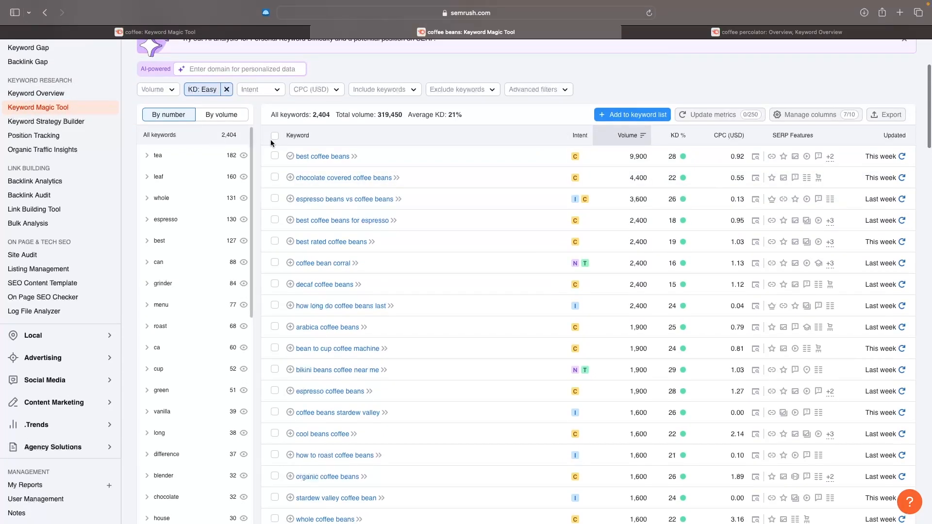
scroll(356, 185, up, 3)
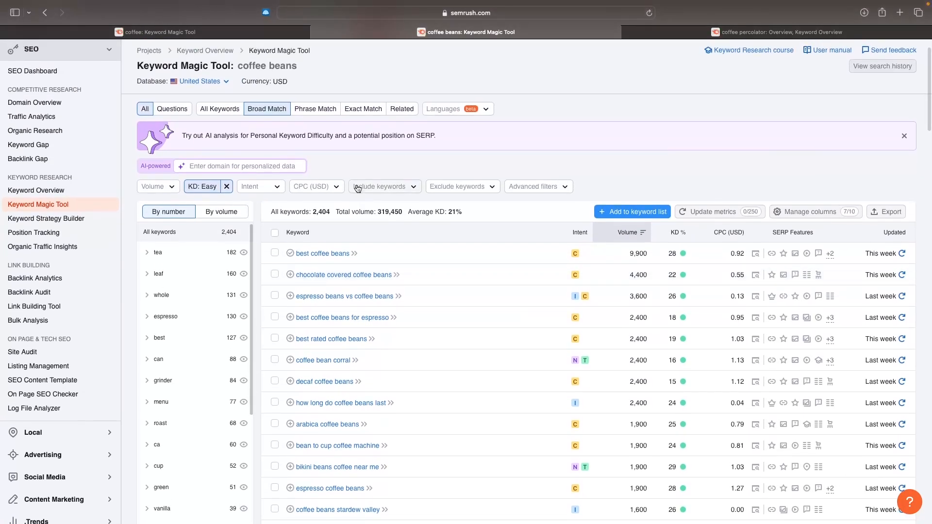